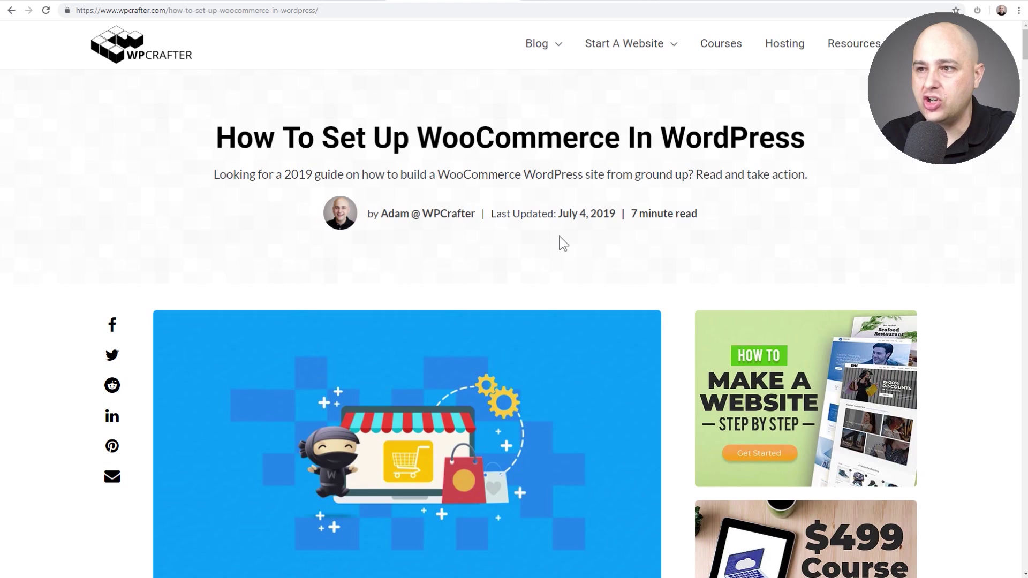
Step: Highlight the '7 minute read' label and scroll down through the WPCrafter reference article
left_click_drag(640, 214, 628, 215)
left_click(698, 220)
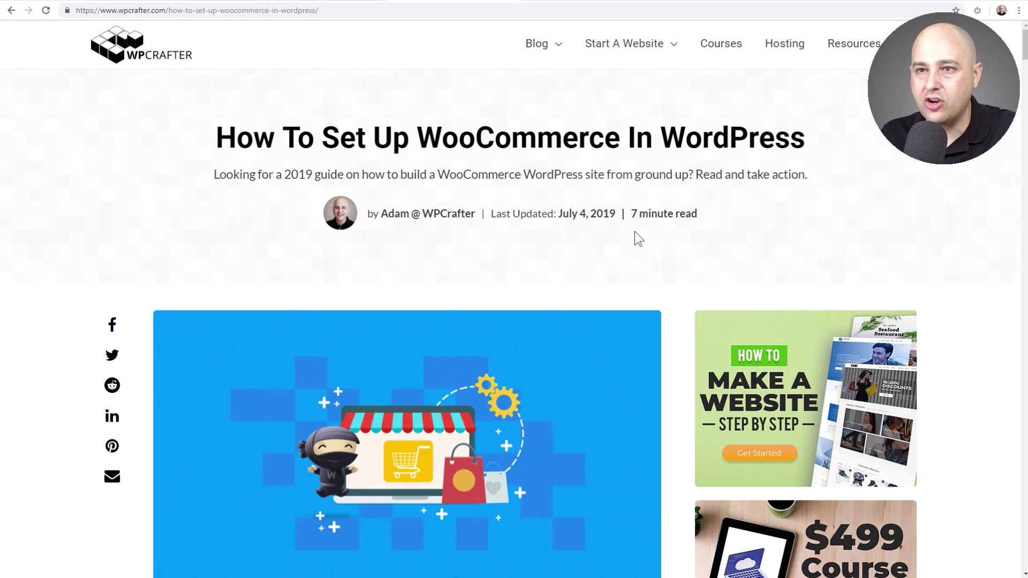
scroll(593, 222, "down", 10)
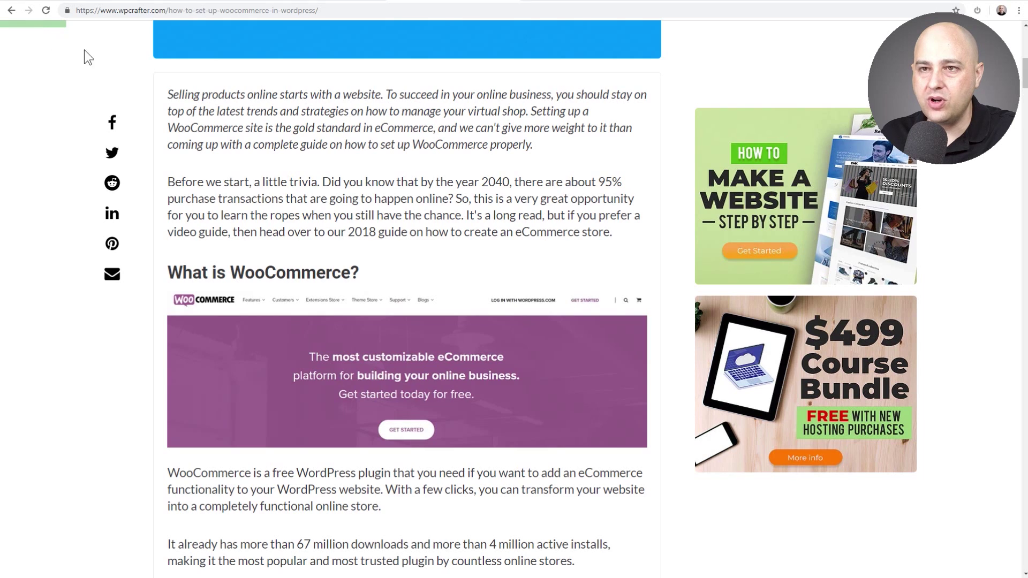
scroll(295, 169, "down", 6)
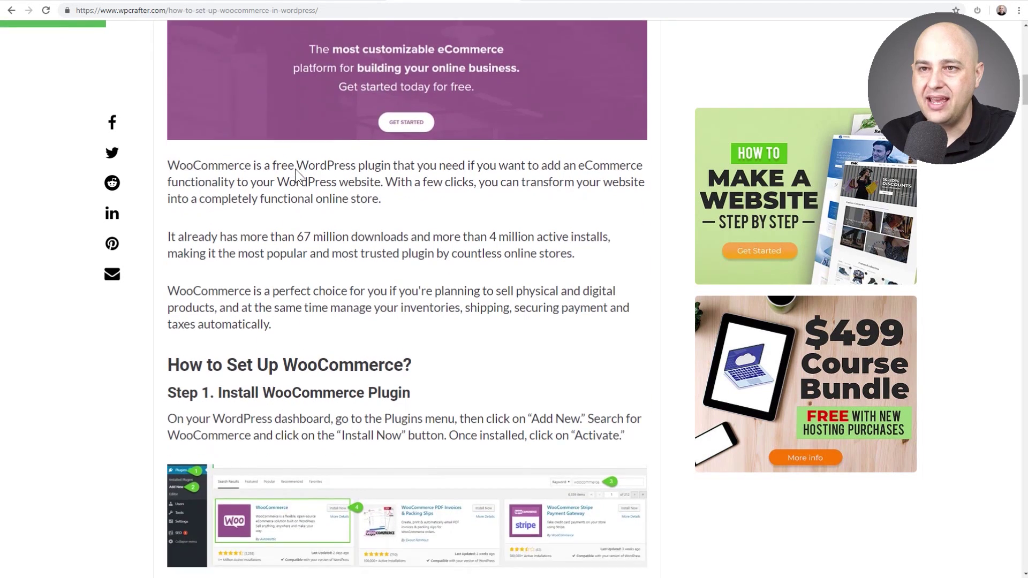
scroll(294, 168, "down", 10)
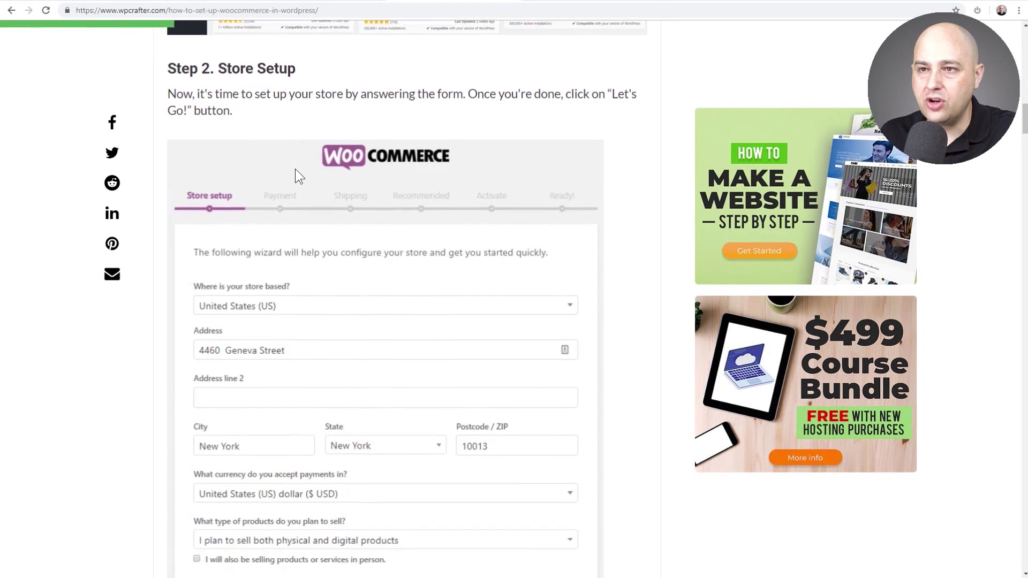
scroll(295, 170, "down", 15)
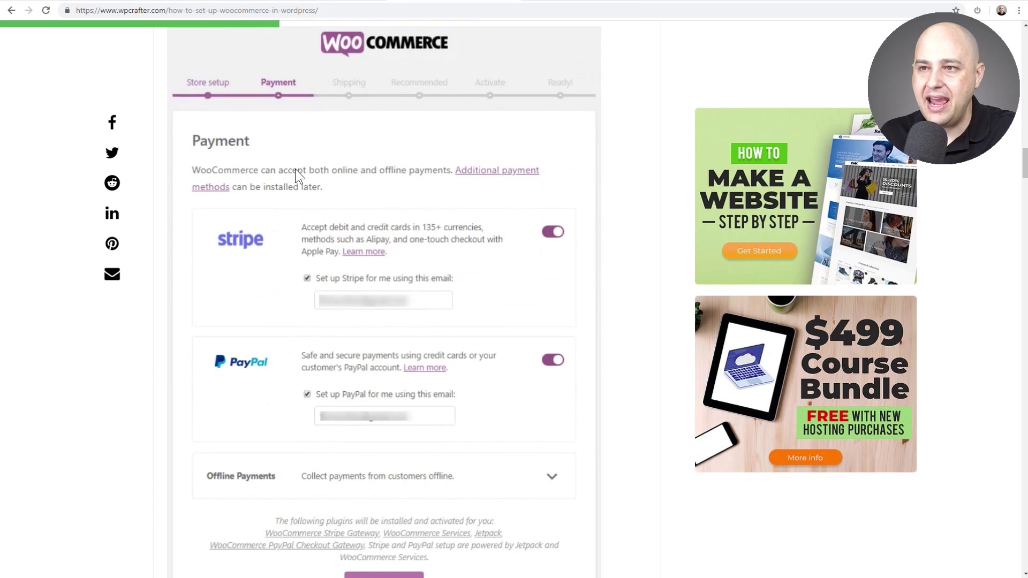
scroll(295, 169, "down", 4)
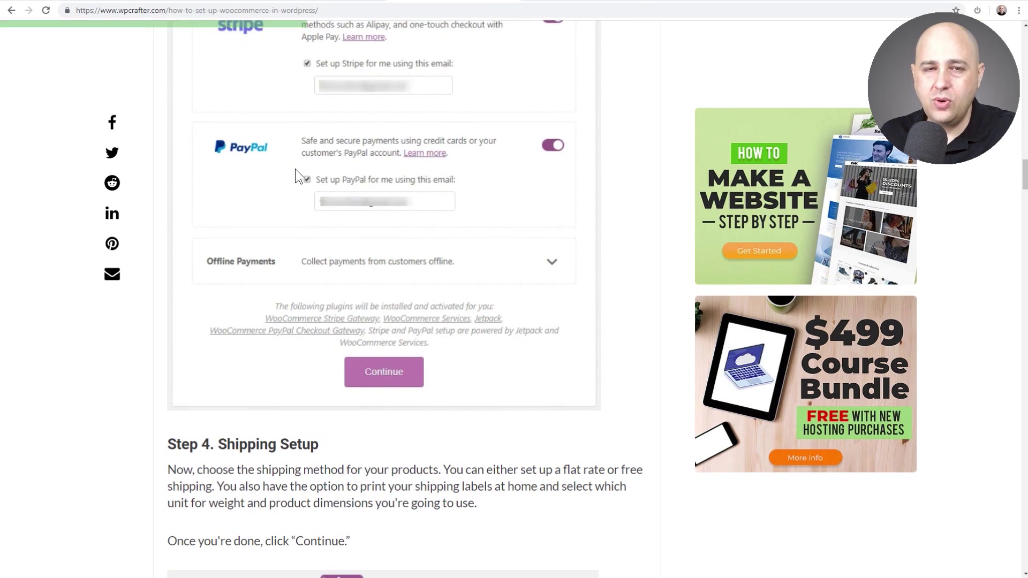
scroll(295, 169, "down", 10)
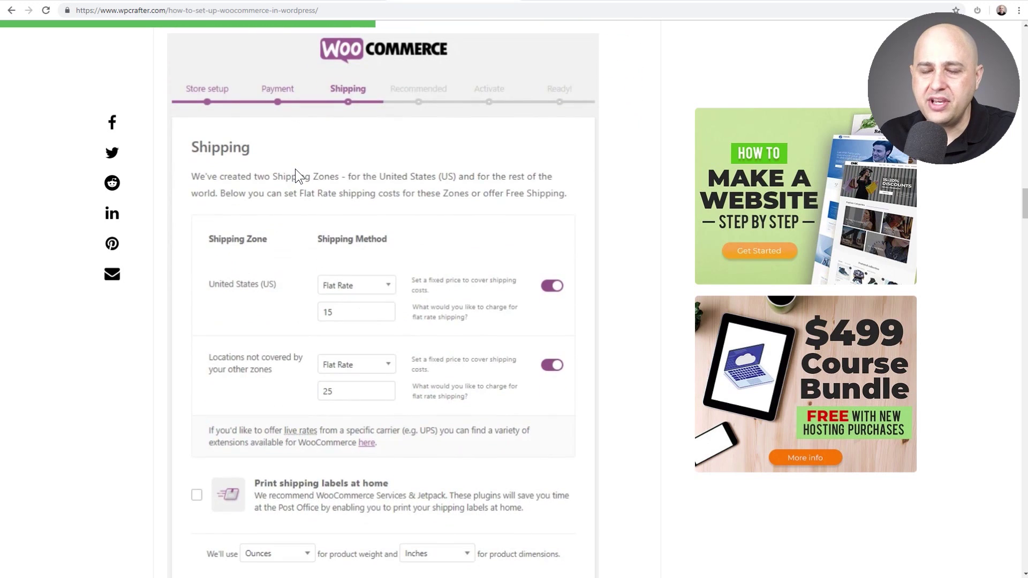
scroll(295, 169, "down", 4)
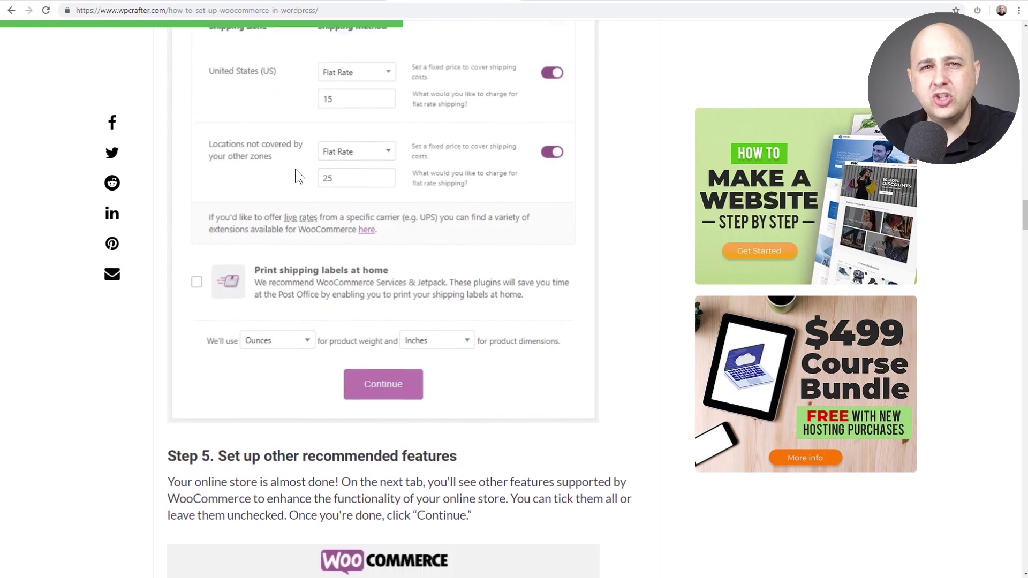
scroll(295, 169, "down", 8)
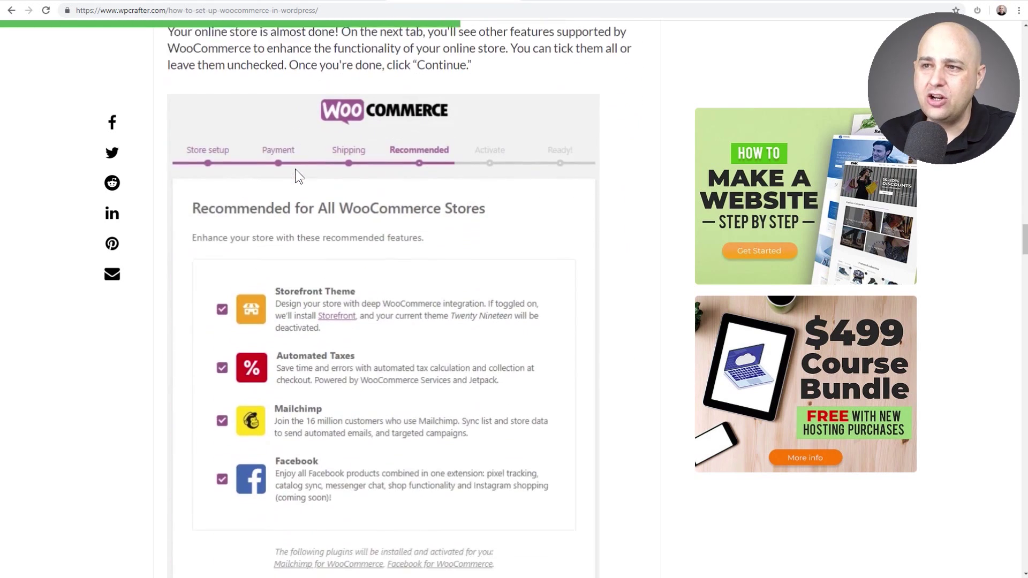
scroll(294, 169, "down", 3)
Step: Scroll back up to the top of the reference article
scroll(294, 169, "up", 6)
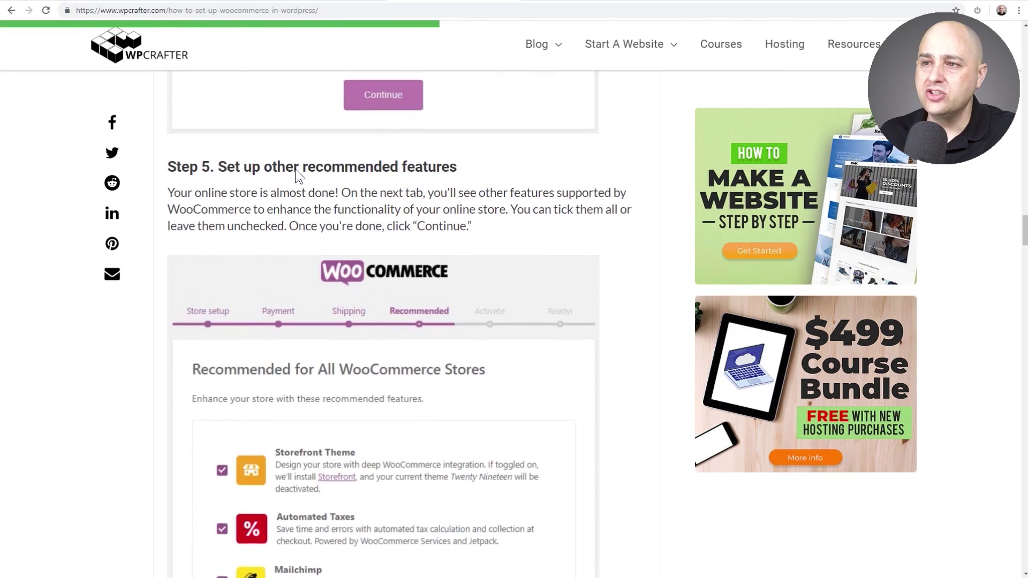
scroll(295, 169, "up", 14)
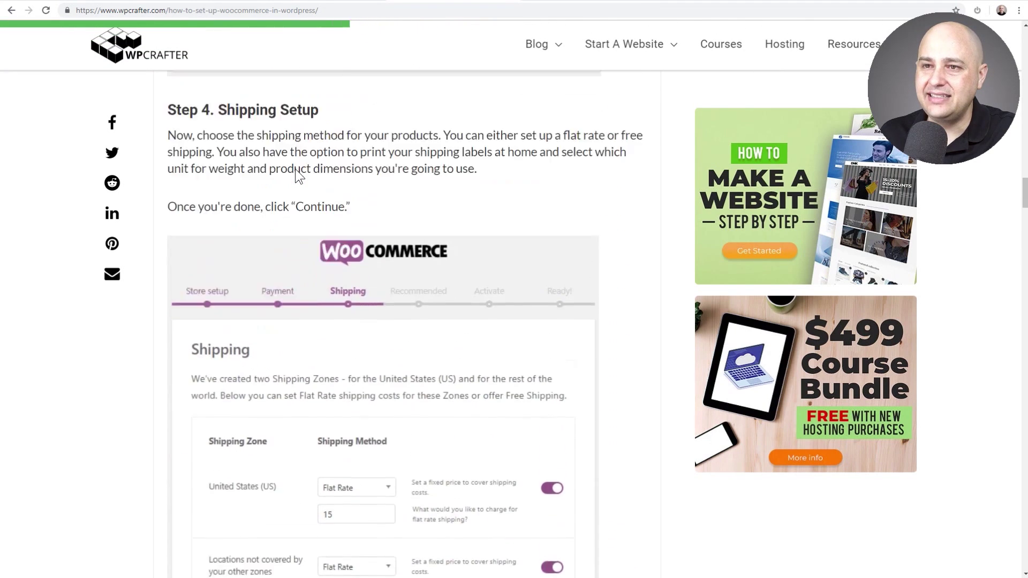
scroll(295, 169, "up", 14)
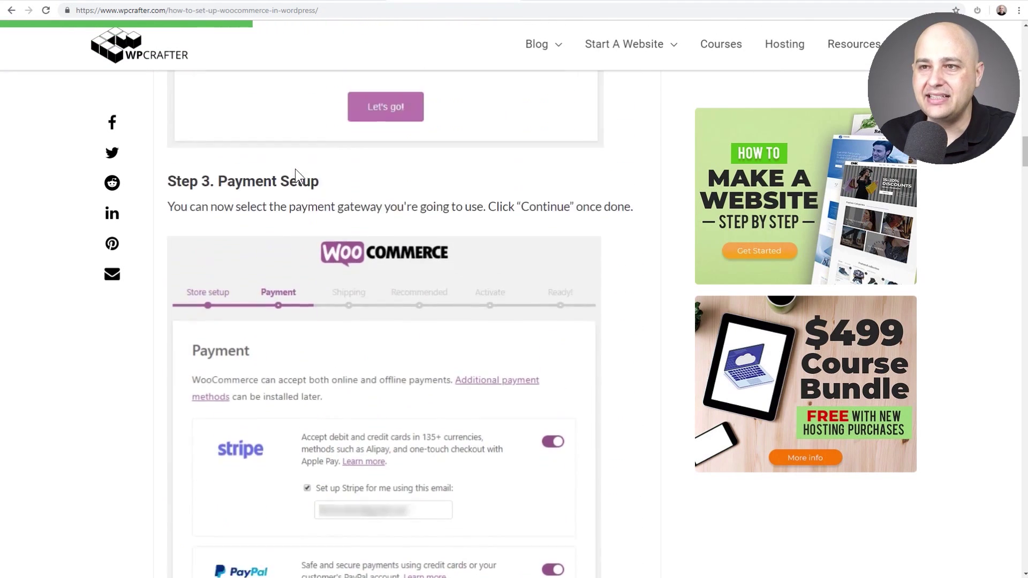
scroll(295, 169, "up", 15)
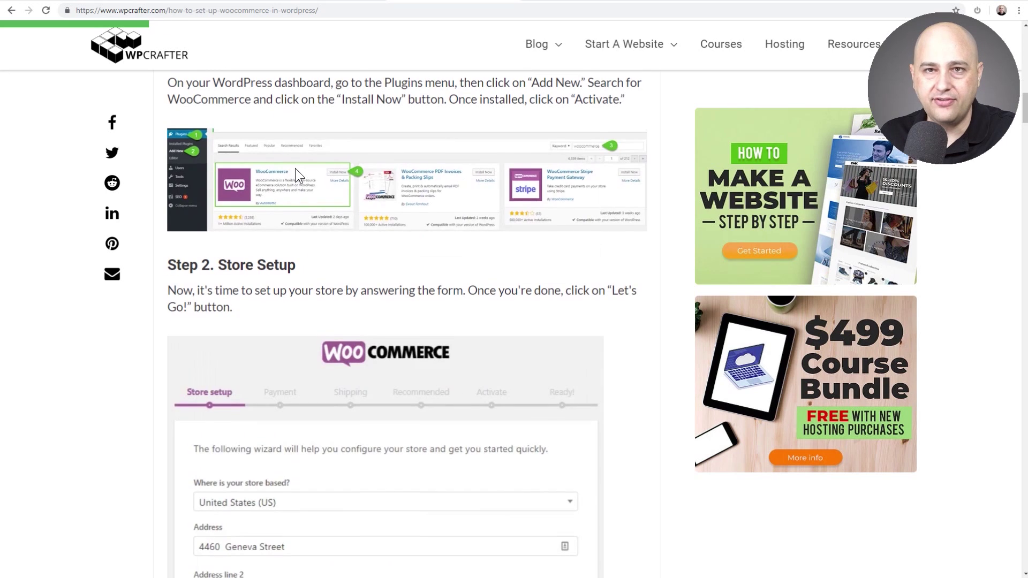
scroll(295, 168, "up", 15)
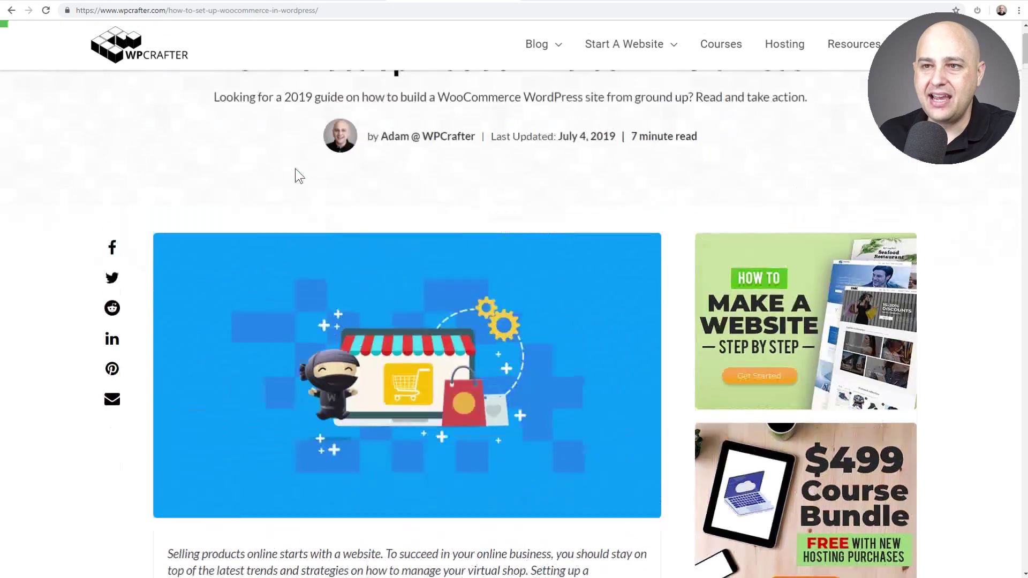
scroll(295, 168, "up", 2)
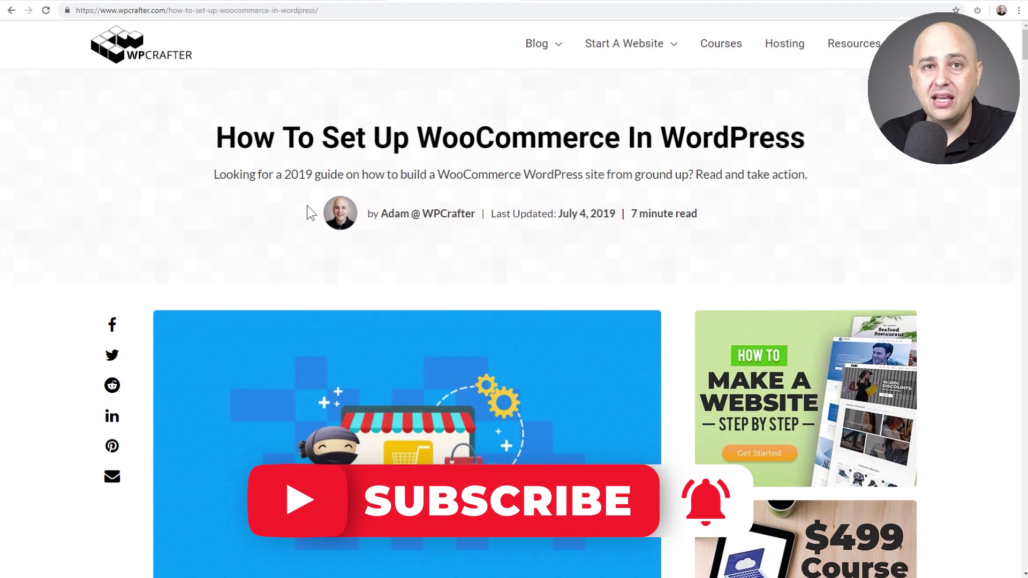
scroll(453, 177, "down", 6)
scroll(481, 156, "up", 6)
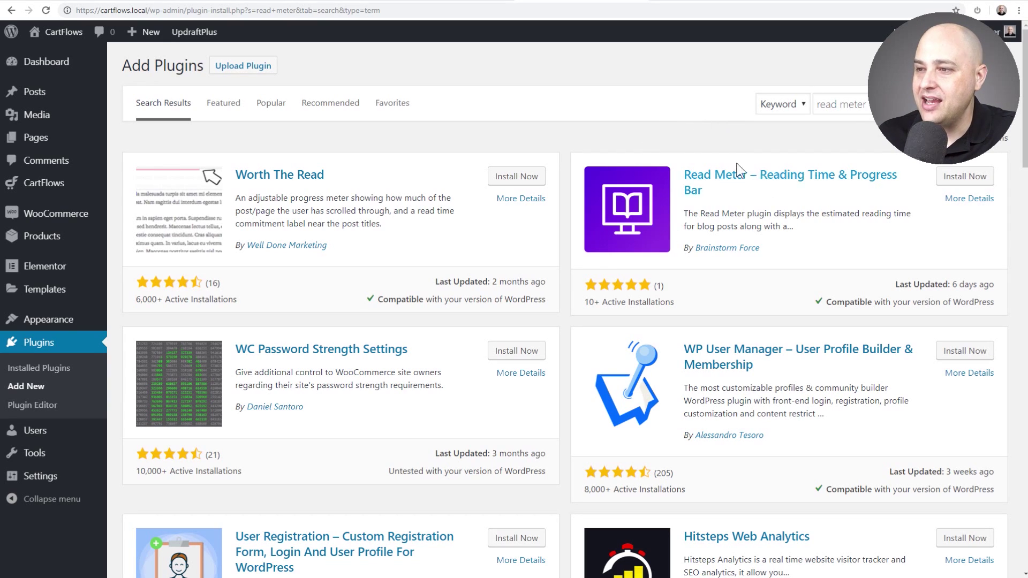
Step: Install the Read Meter – Reading Time & Progress Bar plugin, then view the local WooCommerce post
left_click(964, 180)
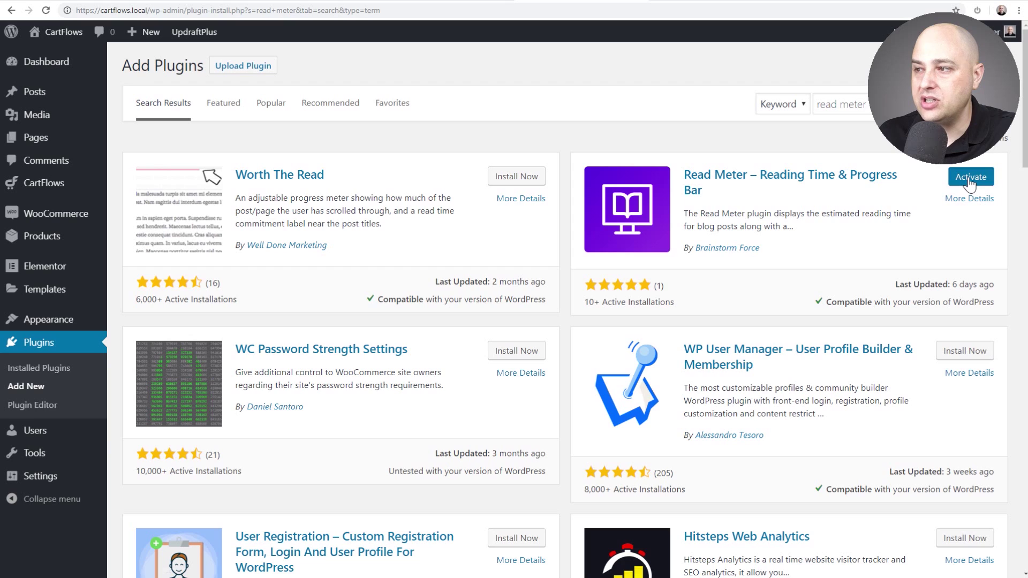
left_click(718, 1)
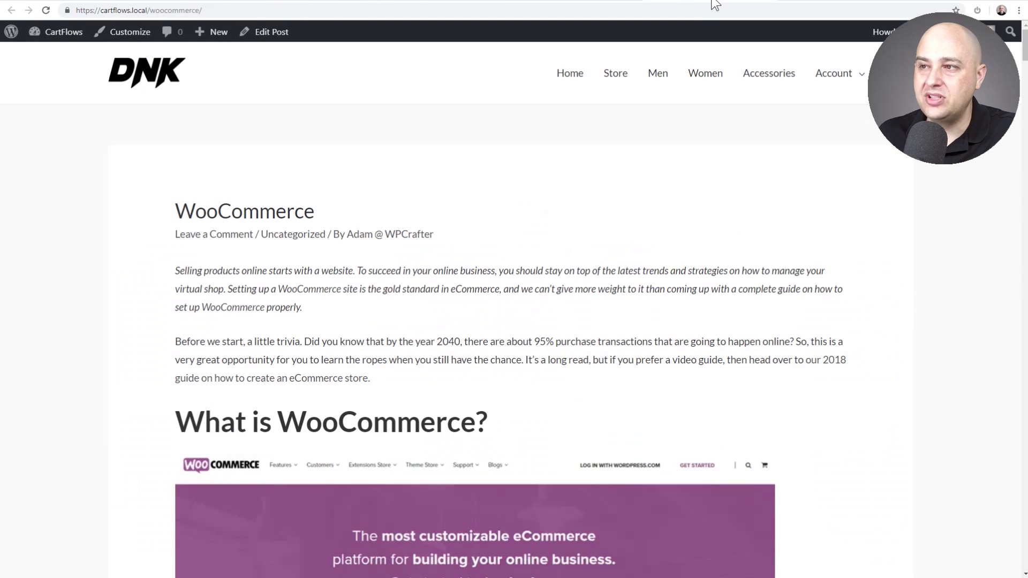
Step: Bring up the WPCrafter WooCommerce article showing its '7 minute read' label
left_click(527, 1)
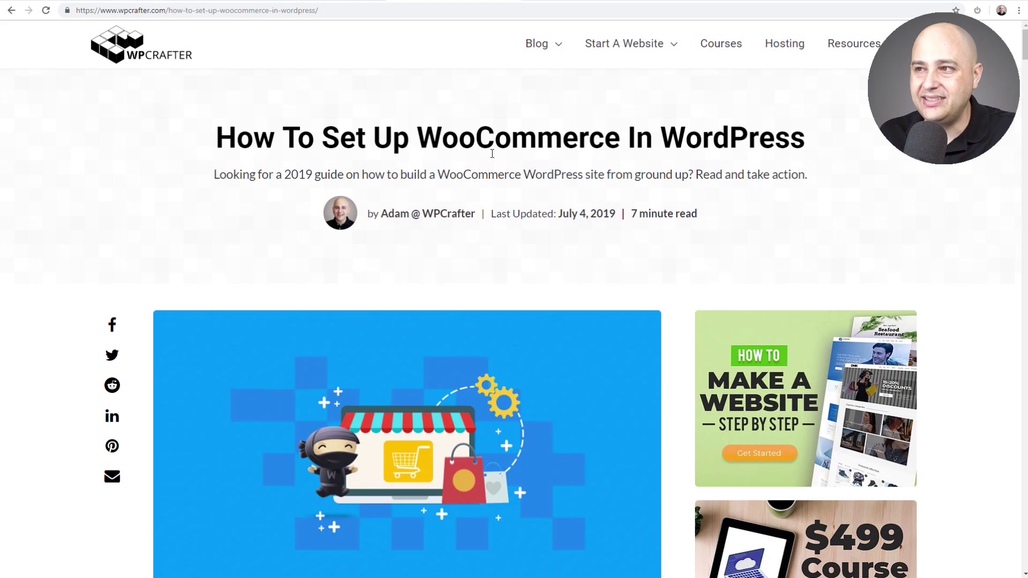
Step: In Settings > Read Meter, enable Include Images and save the general settings
left_click(611, 1)
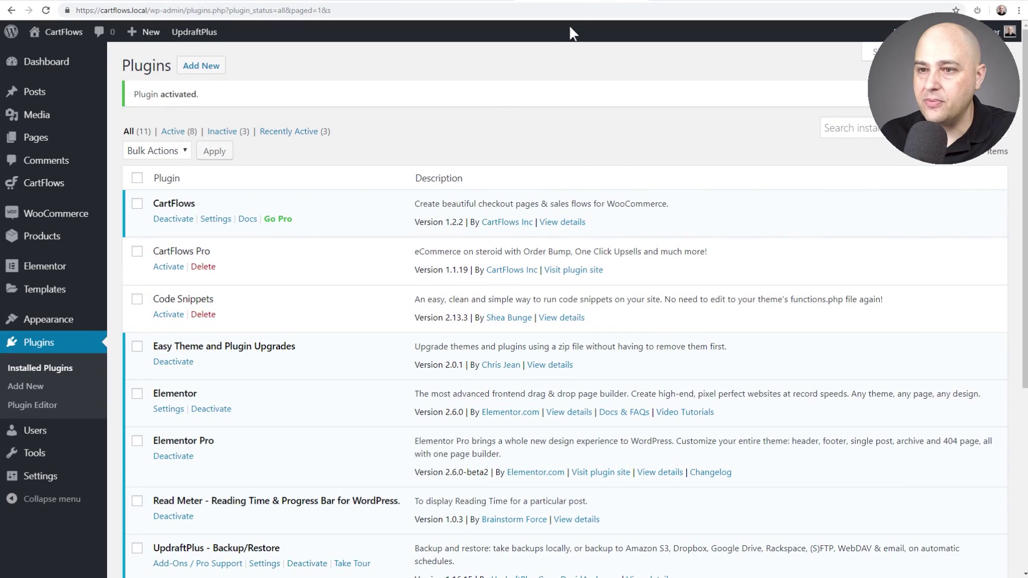
mouse_move(55, 479)
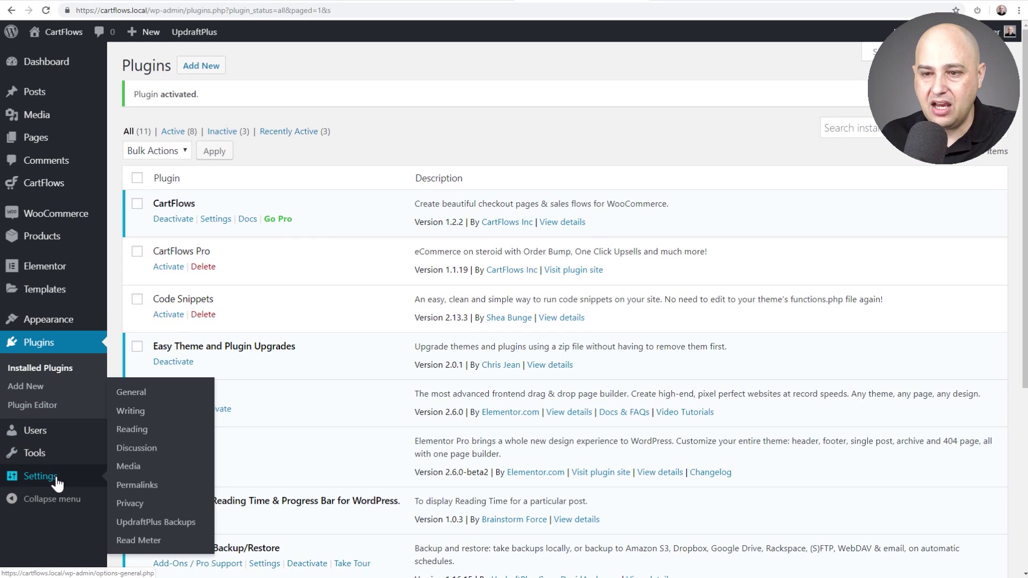
left_click(138, 541)
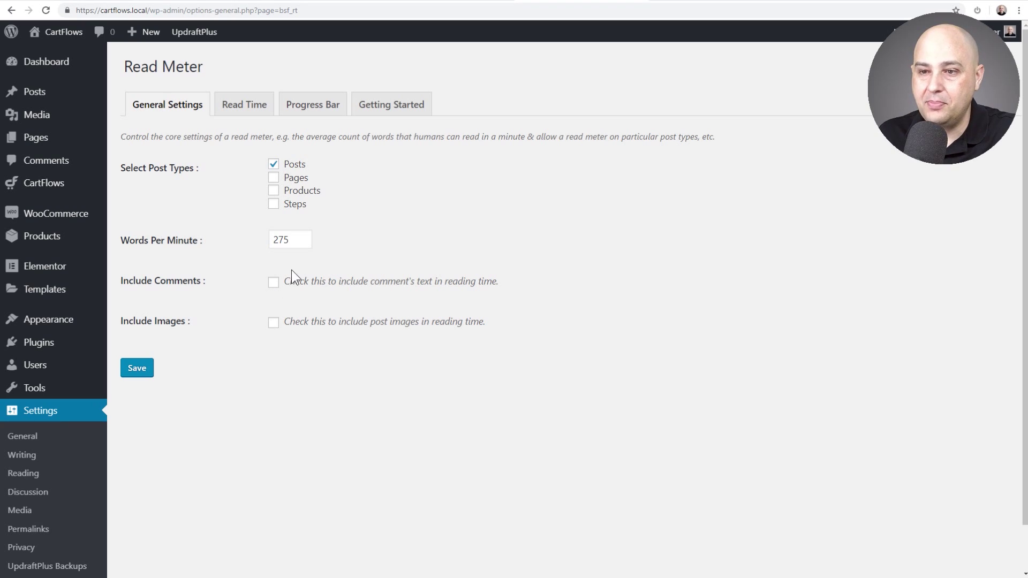
left_click(274, 323)
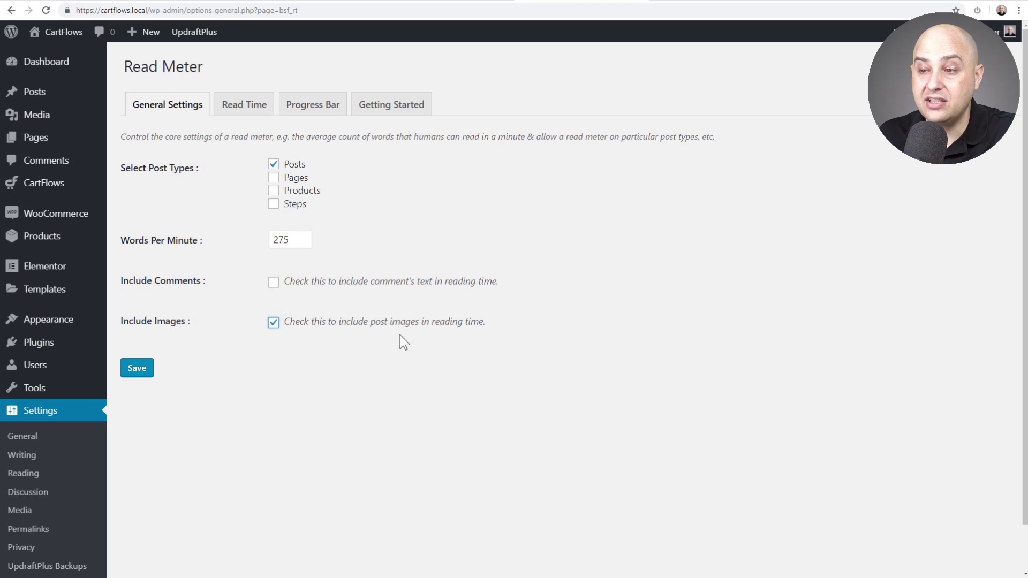
left_click(138, 370)
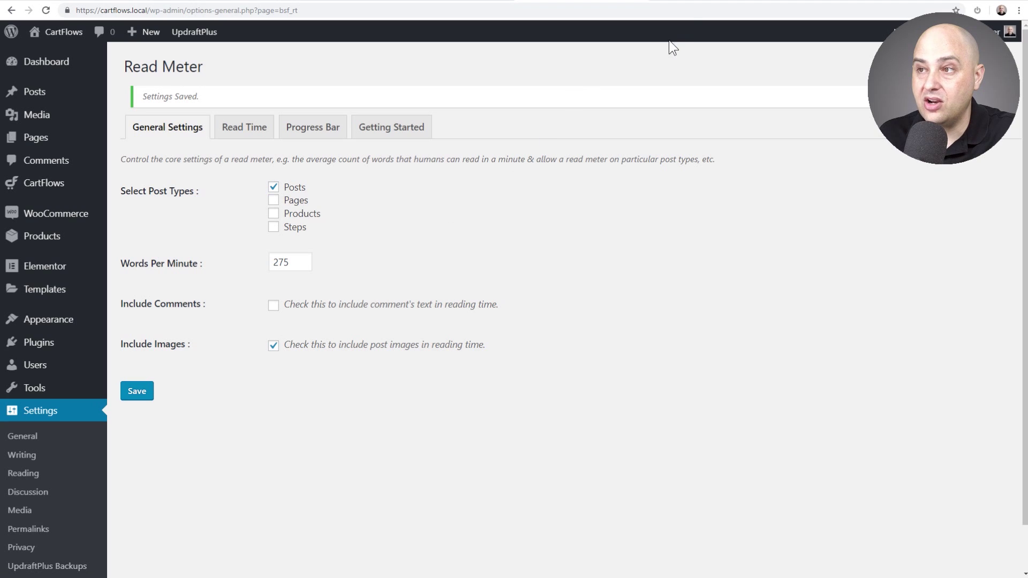
Step: Check the front-end WooCommerce post, then bring up Read Meter's Read Time settings
left_click(698, 3)
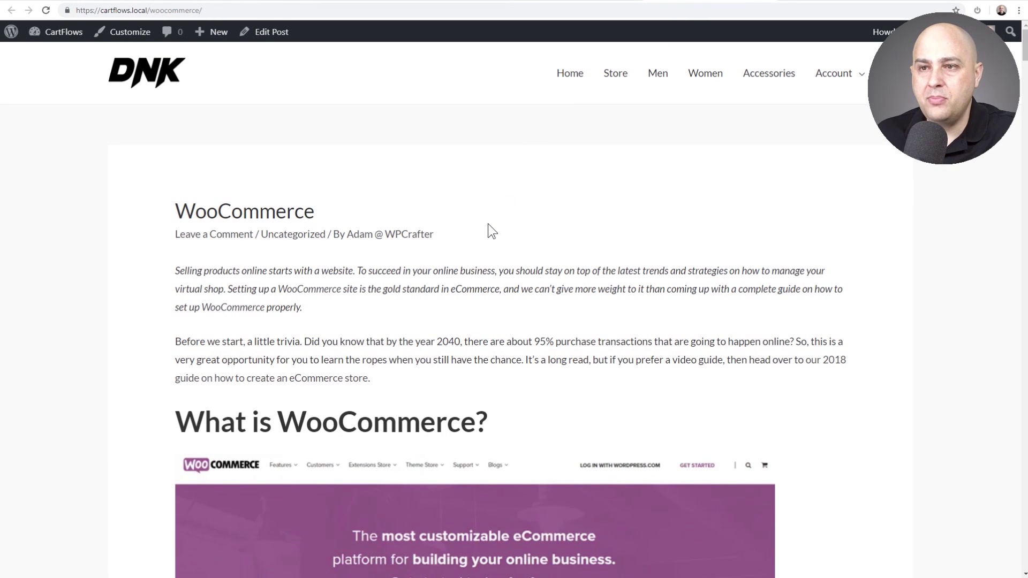
scroll(488, 224, "down", 10)
scroll(487, 223, "down", 7)
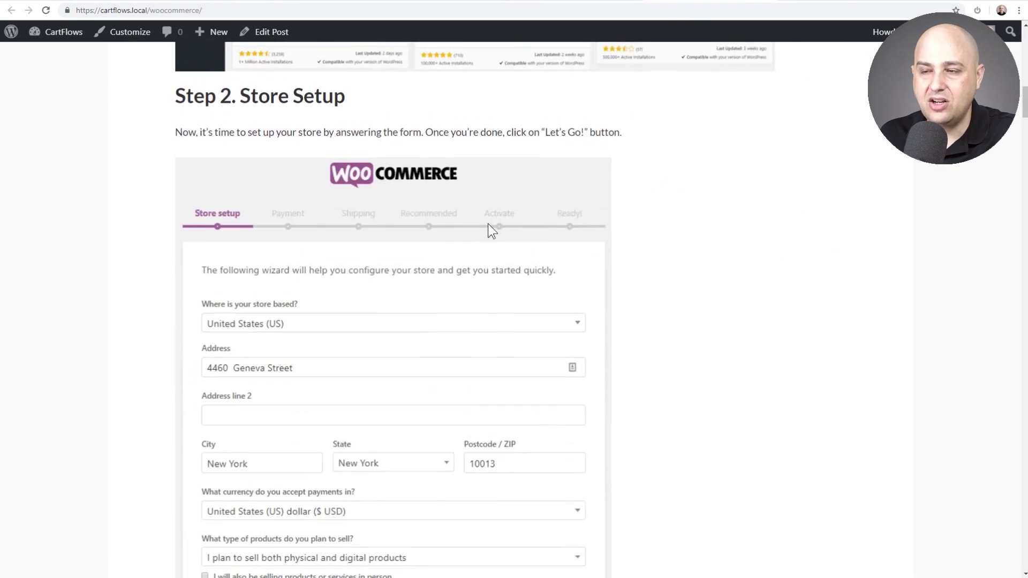
scroll(488, 224, "up", 5)
scroll(487, 223, "down", 3)
scroll(487, 223, "up", 6)
scroll(488, 224, "up", 10)
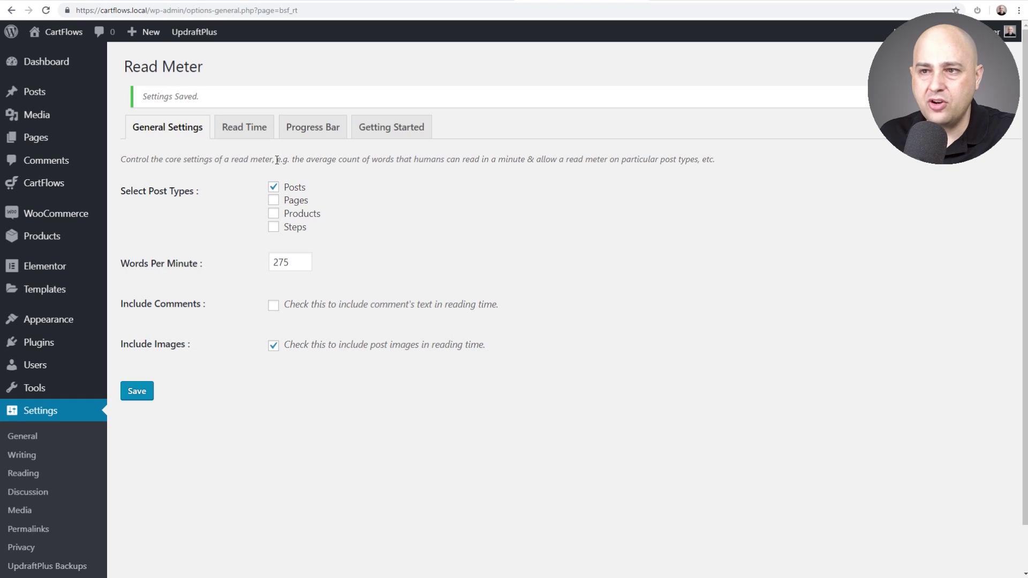
left_click(246, 123)
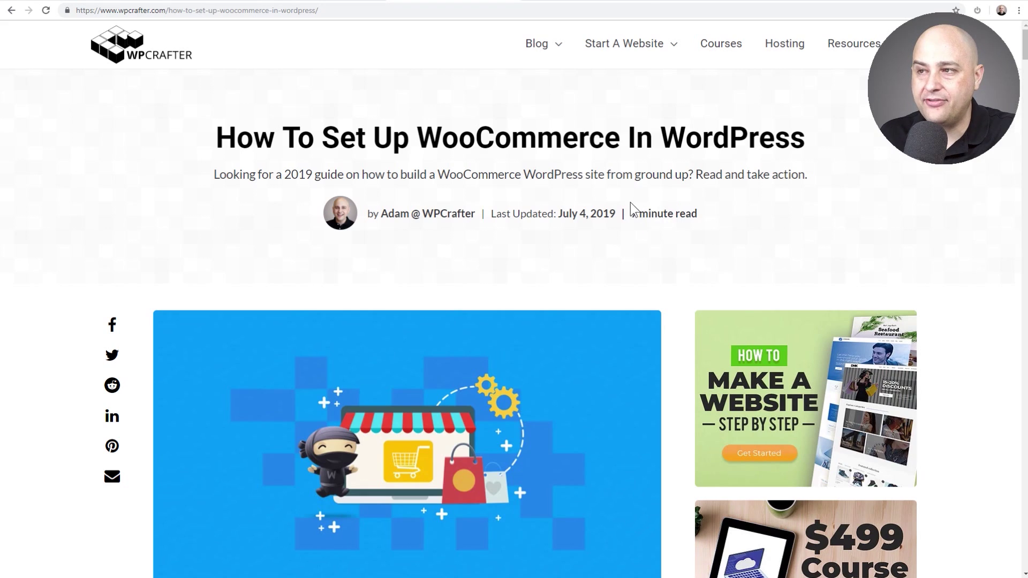
Step: Return to the Read Time settings: Single Post, Above the Content, 15 px font
left_click(589, 4)
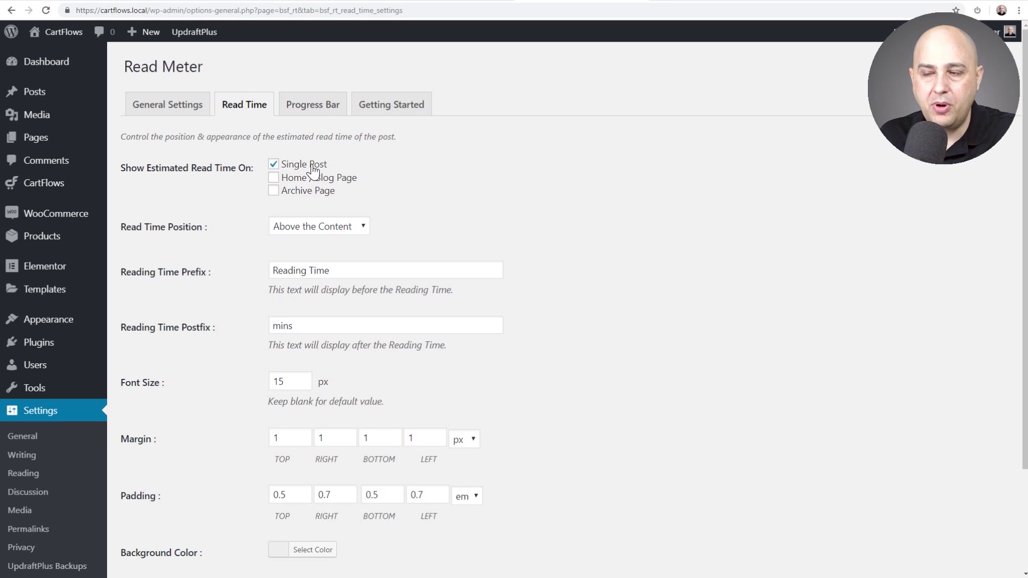
scroll(238, 182, "down", 1)
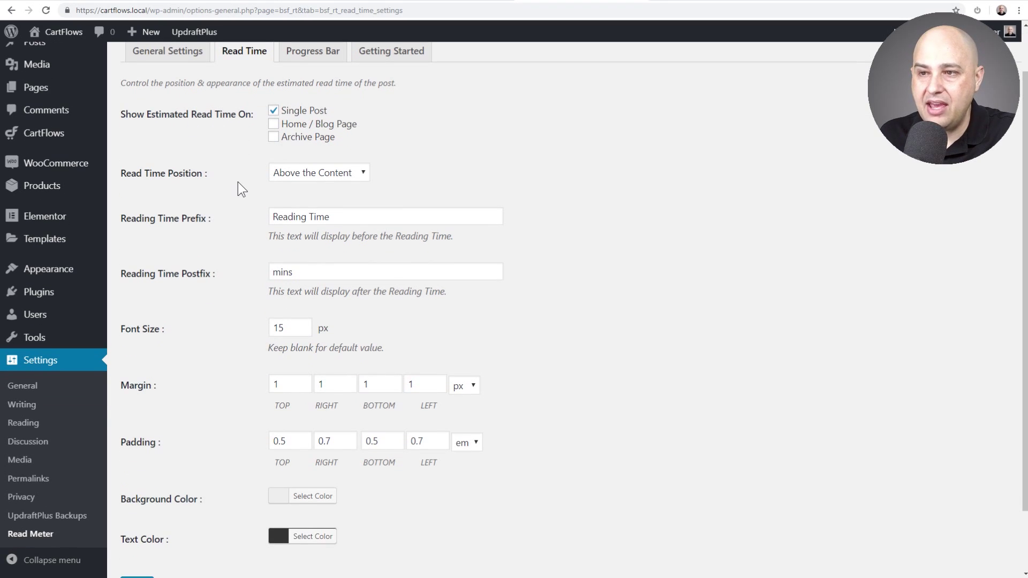
Step: Set Read Time Position to 'Below the Post Title'
left_click(323, 172)
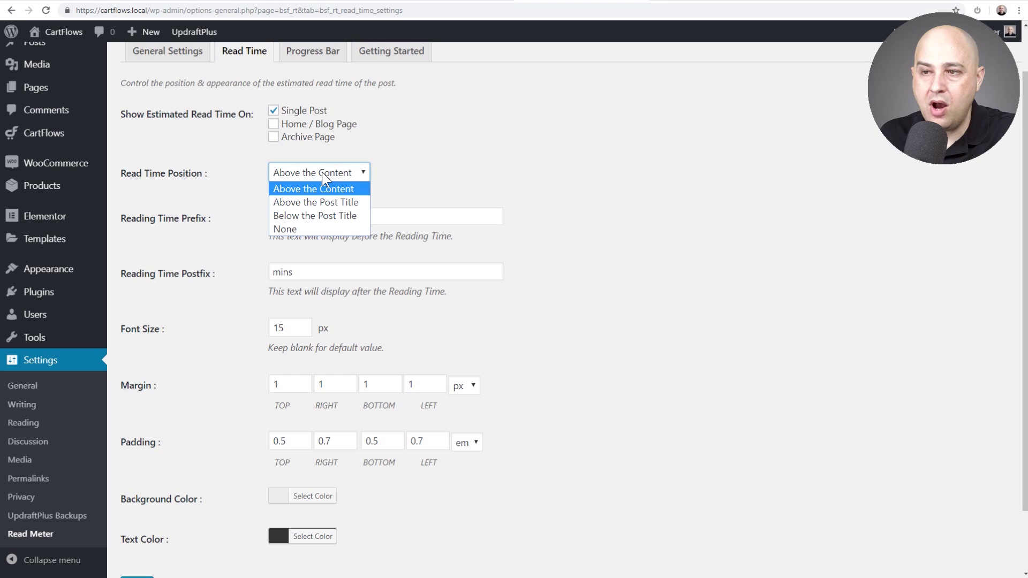
left_click(309, 216)
scroll(246, 195, "down", 1)
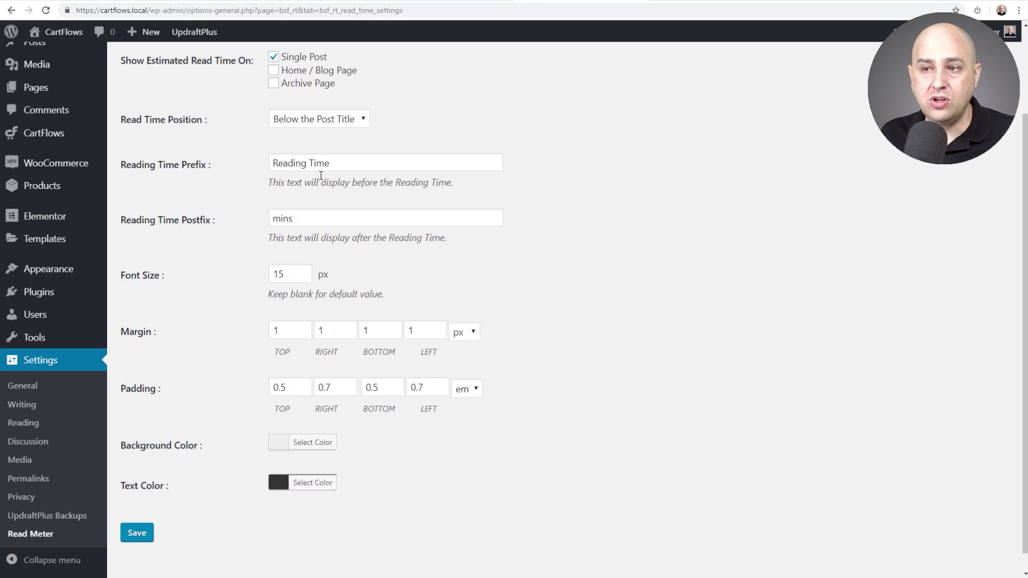
Step: Review the 'Reading Time' prefix and 'mins' postfix fields
left_click_drag(338, 163, 245, 163)
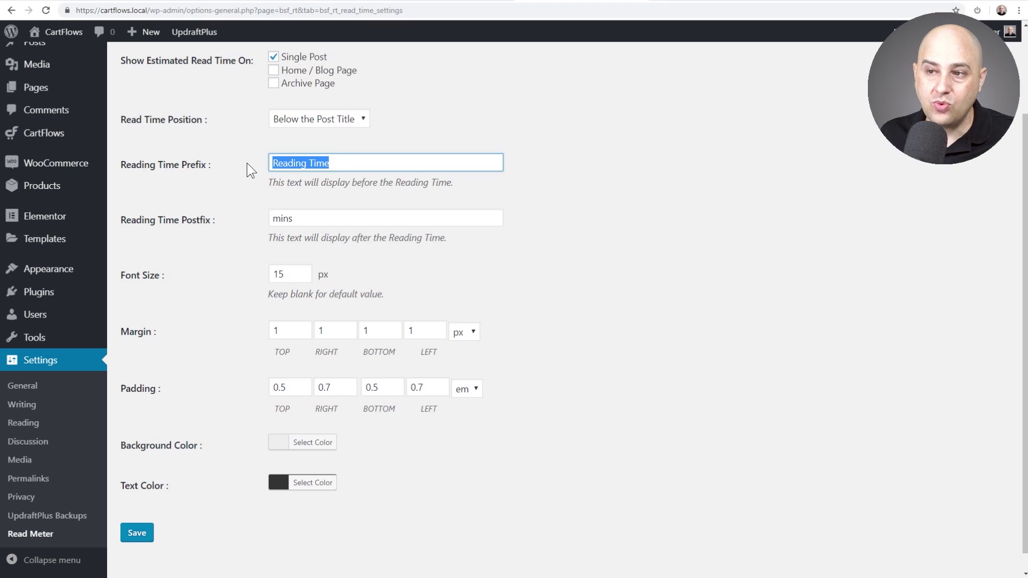
left_click_drag(301, 221, 265, 220)
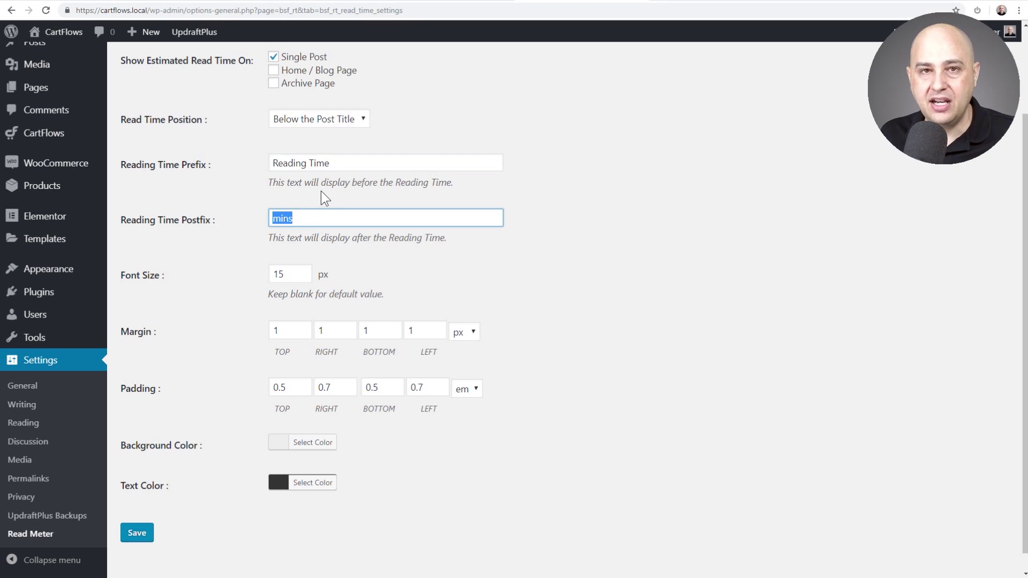
left_click(244, 229)
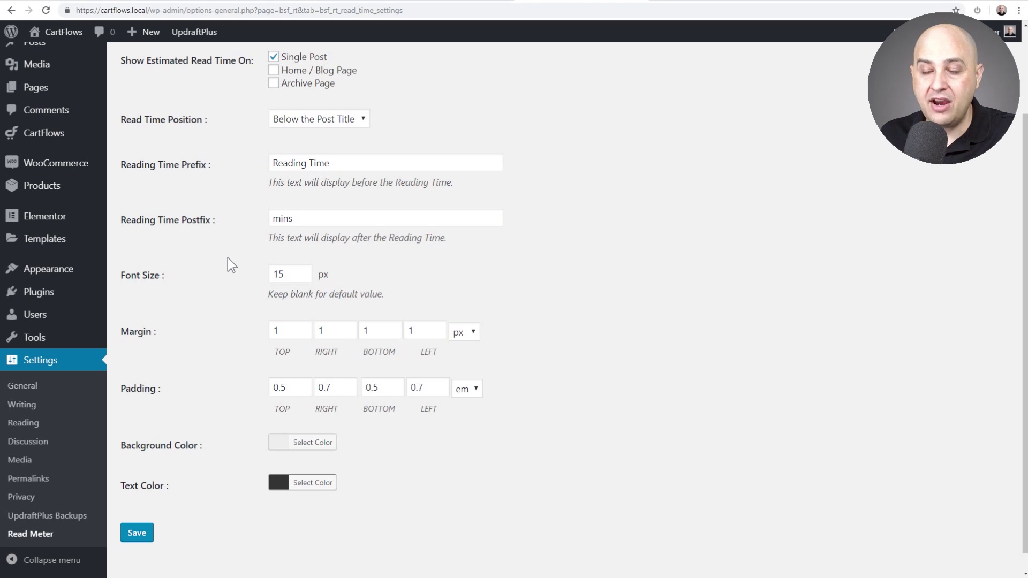
scroll(227, 258, "down", 1)
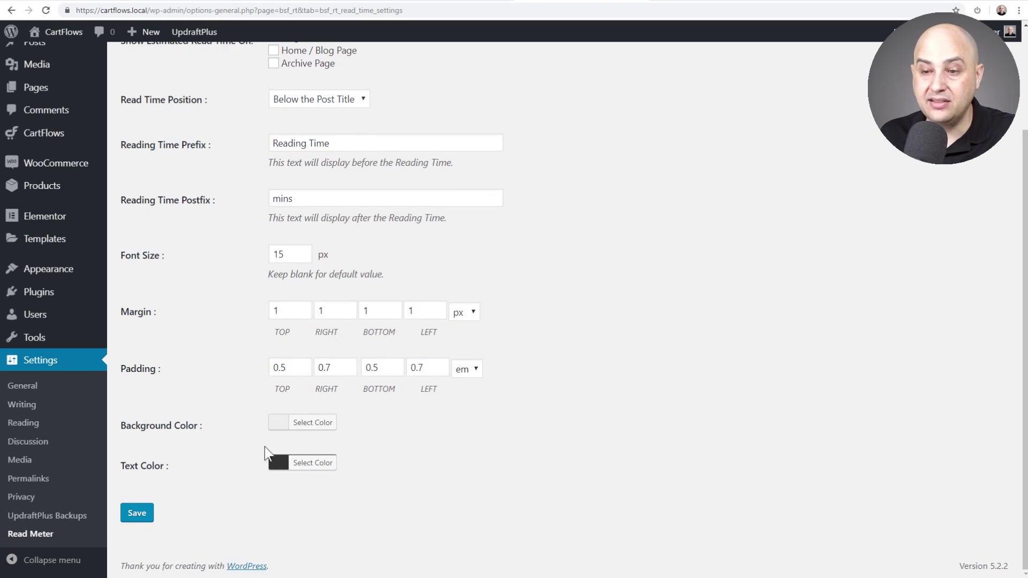
scroll(191, 360, "up", 3)
scroll(214, 354, "down", 3)
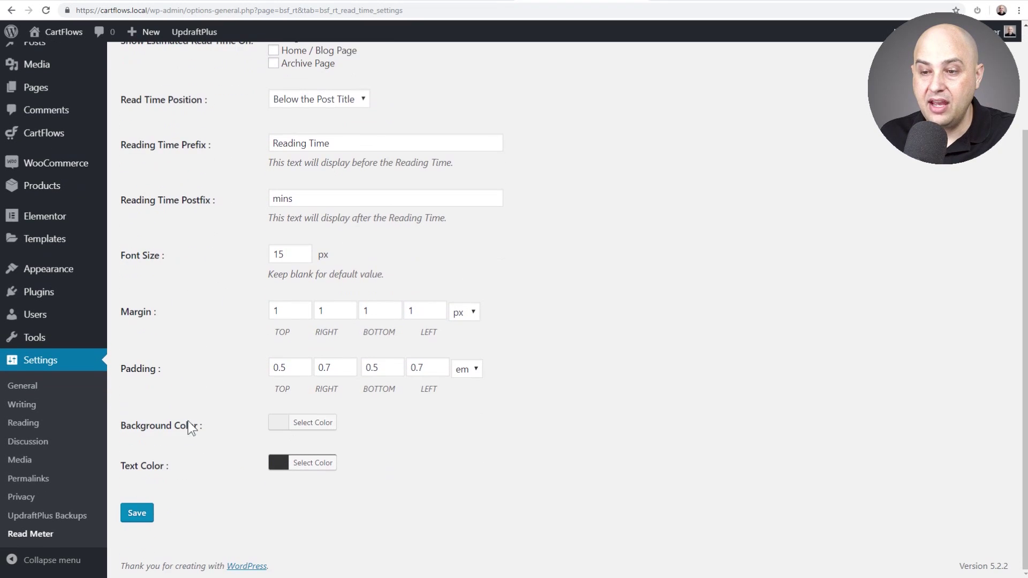
Step: Save the read-time settings and set the progress bar Display Position to Top of the Page
left_click(138, 515)
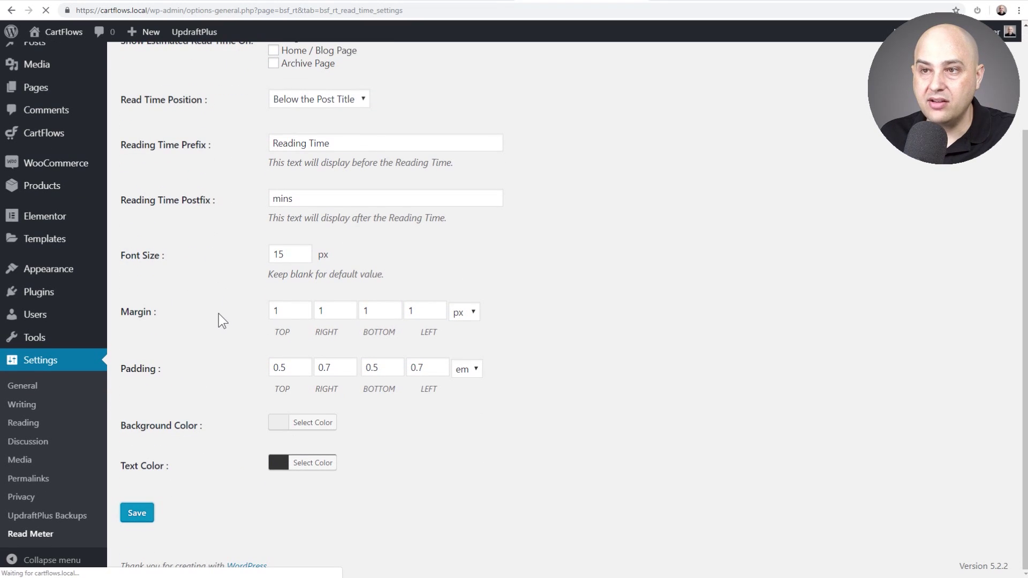
left_click(313, 127)
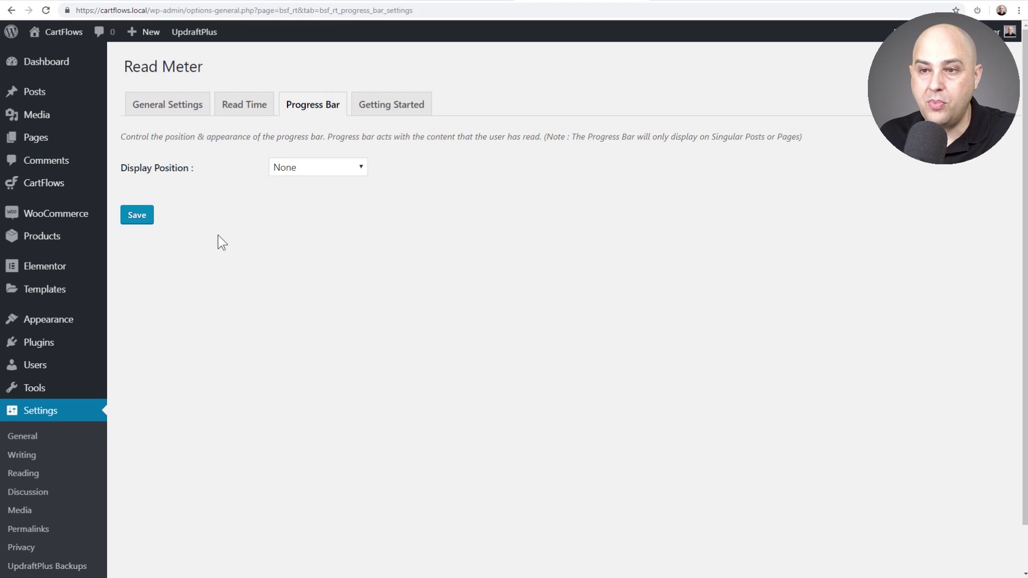
left_click(319, 174)
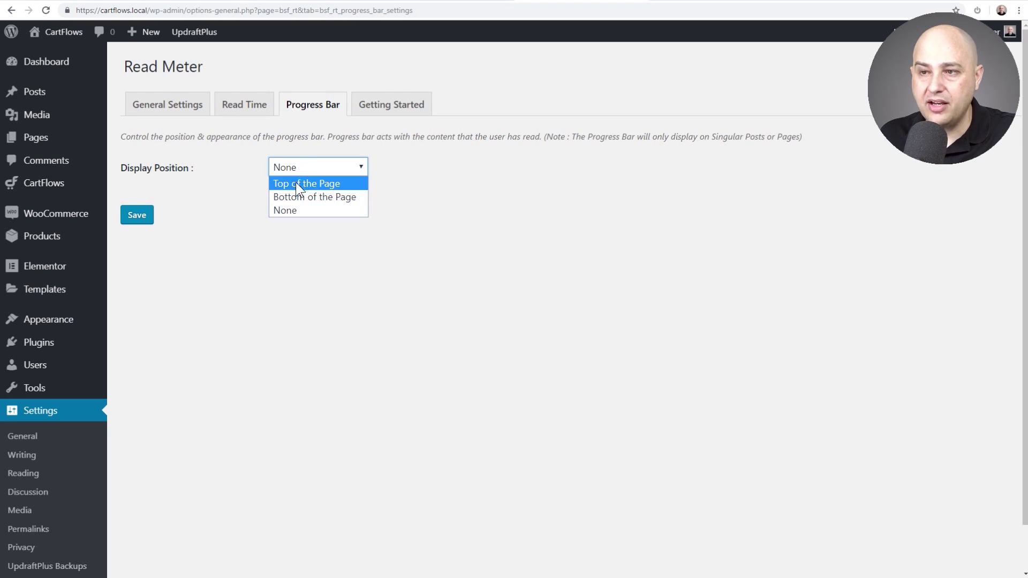
left_click(307, 184)
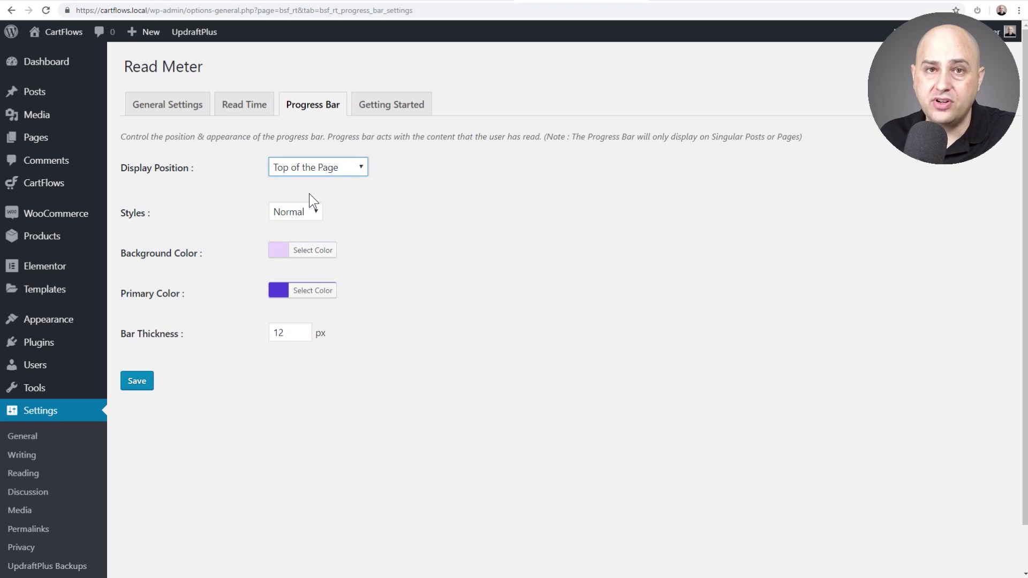
Step: Keep the Normal progress bar style, check the background colour, and compare with the WPCrafter article
left_click(315, 214)
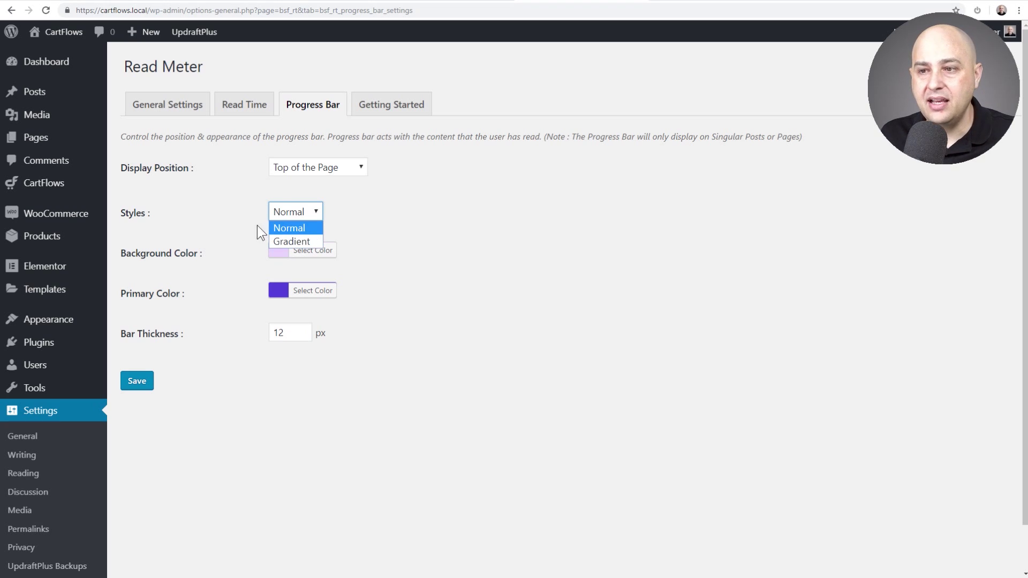
left_click(230, 220)
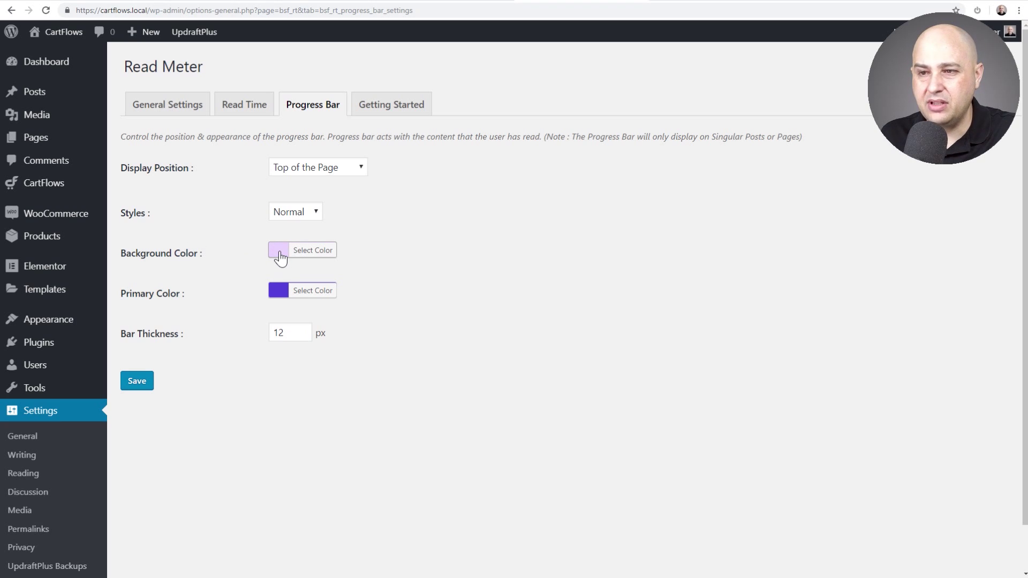
left_click(315, 253)
left_click(315, 253)
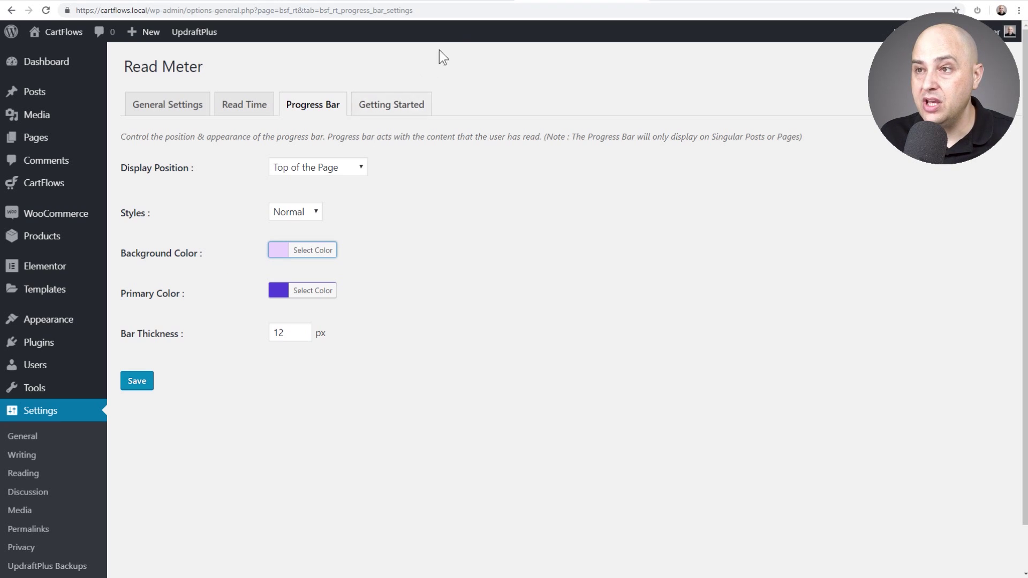
left_click(481, 2)
Step: Check the progress bar background colour and compare with the WPCrafter article's progress bar
scroll(387, 148, "down", 4)
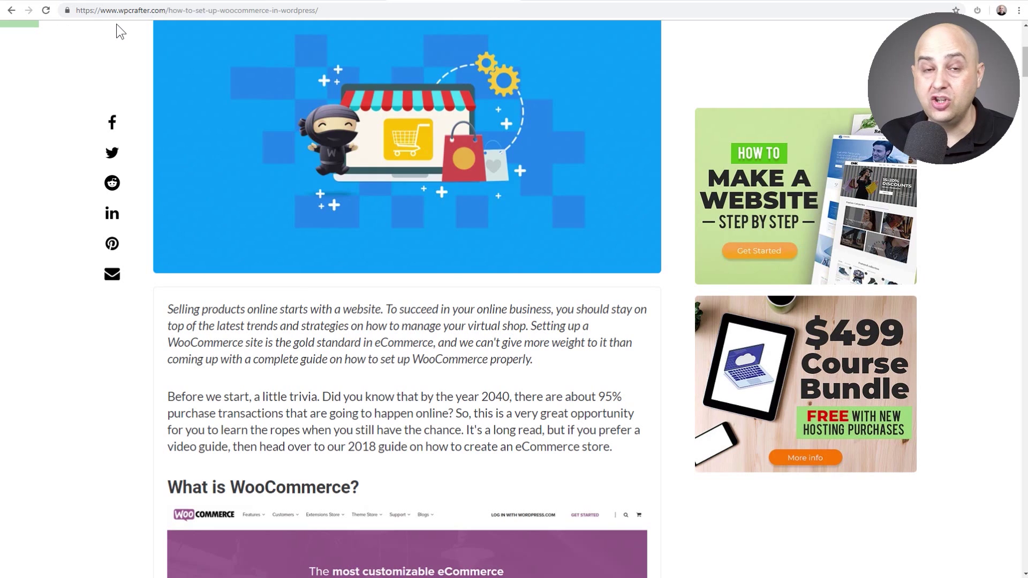
left_click(575, 2)
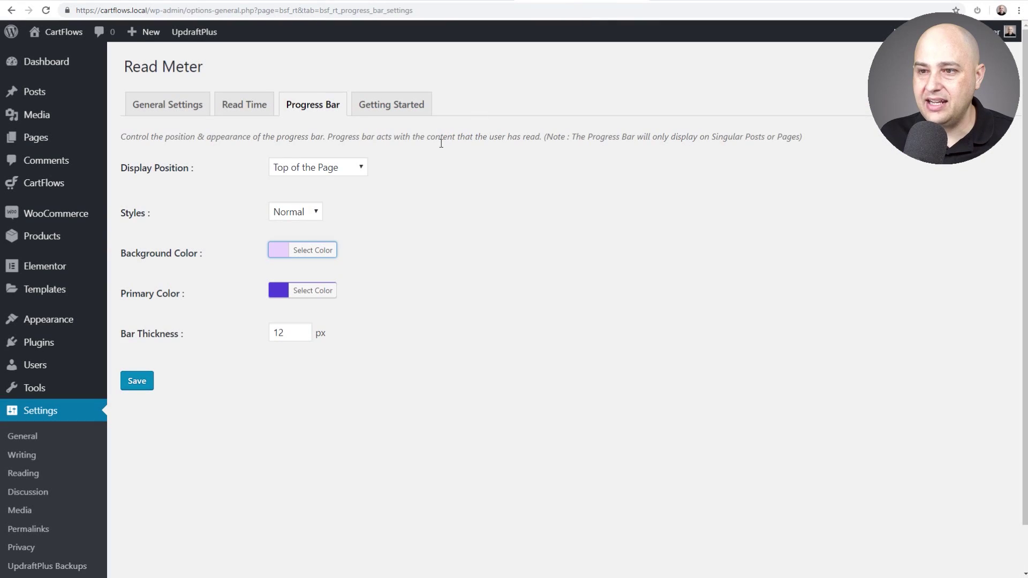
left_click(318, 262)
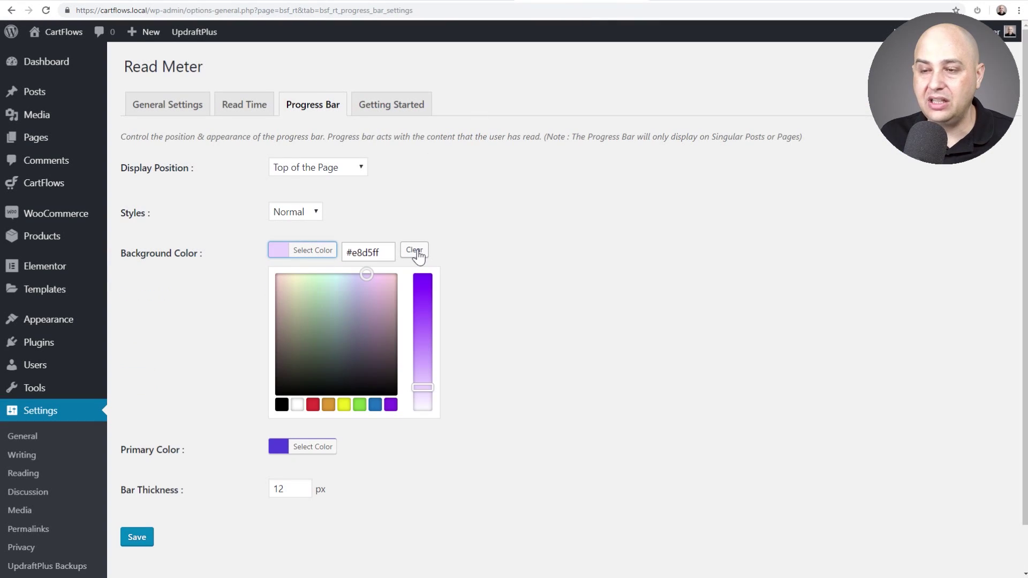
left_click(525, 194)
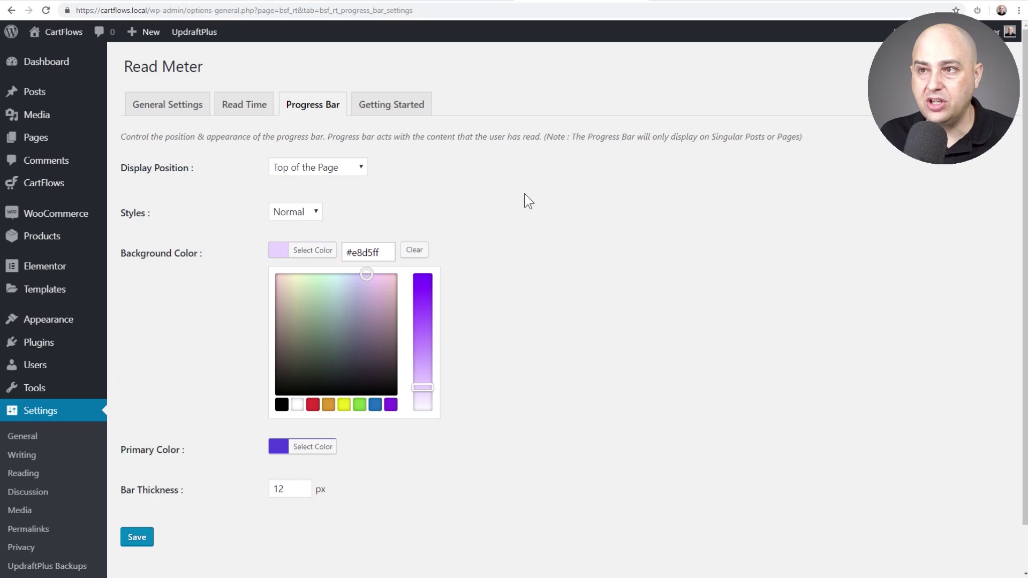
left_click(464, 2)
scroll(351, 125, "up", 4)
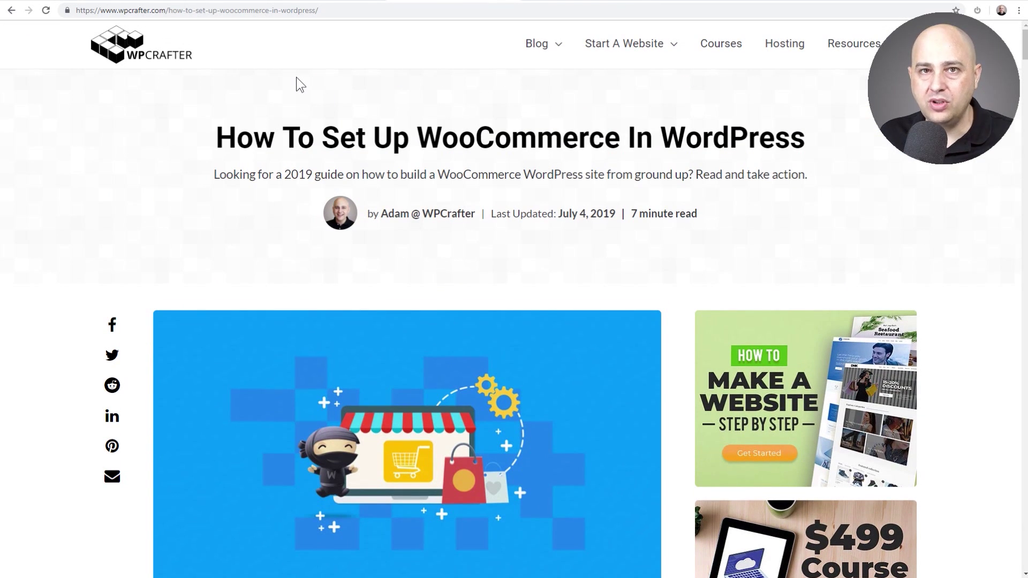
scroll(297, 77, "down", 15)
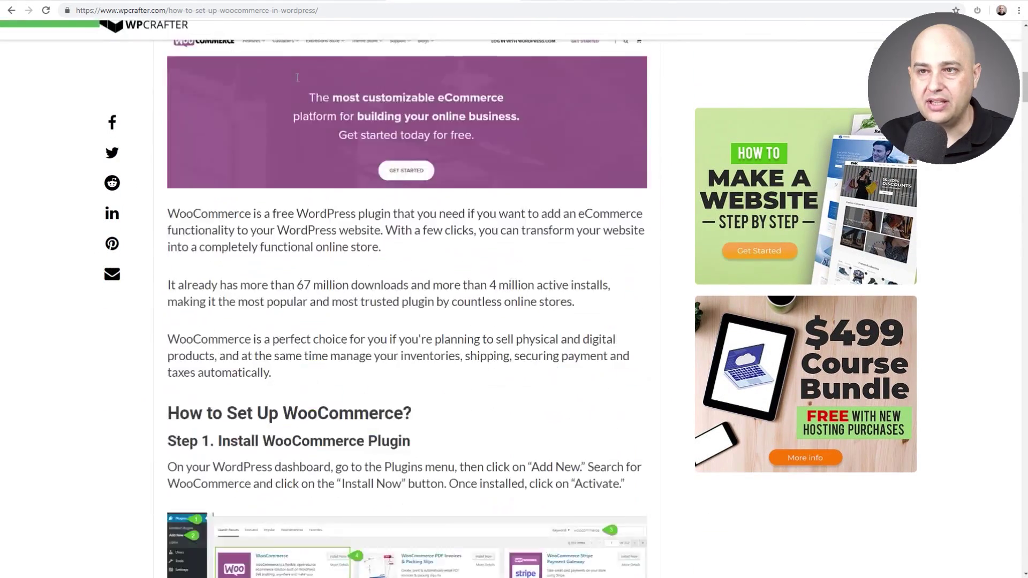
scroll(297, 78, "up", 15)
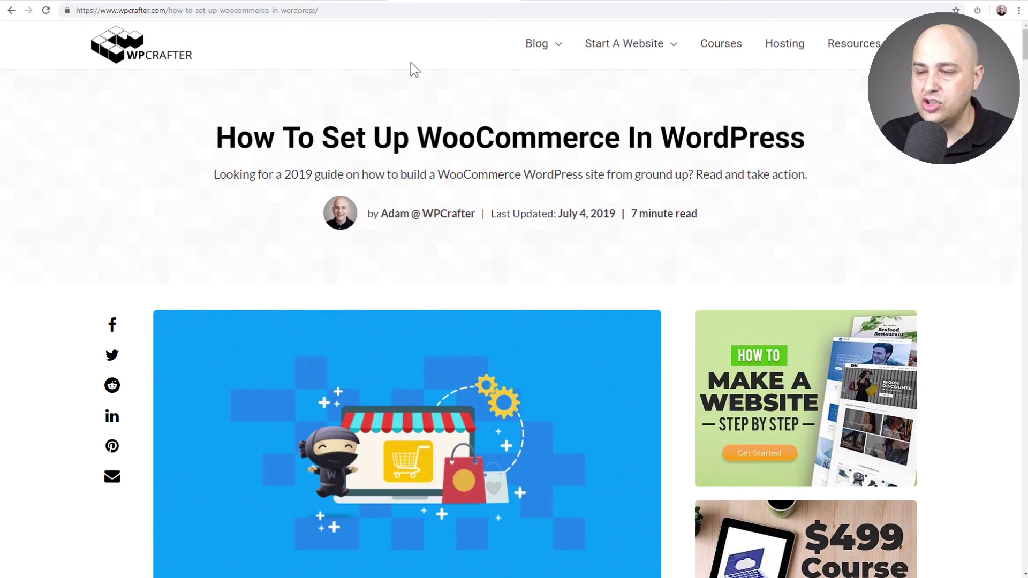
Step: Set Bar Thickness to 12 px and save the progress bar settings
left_click(563, 3)
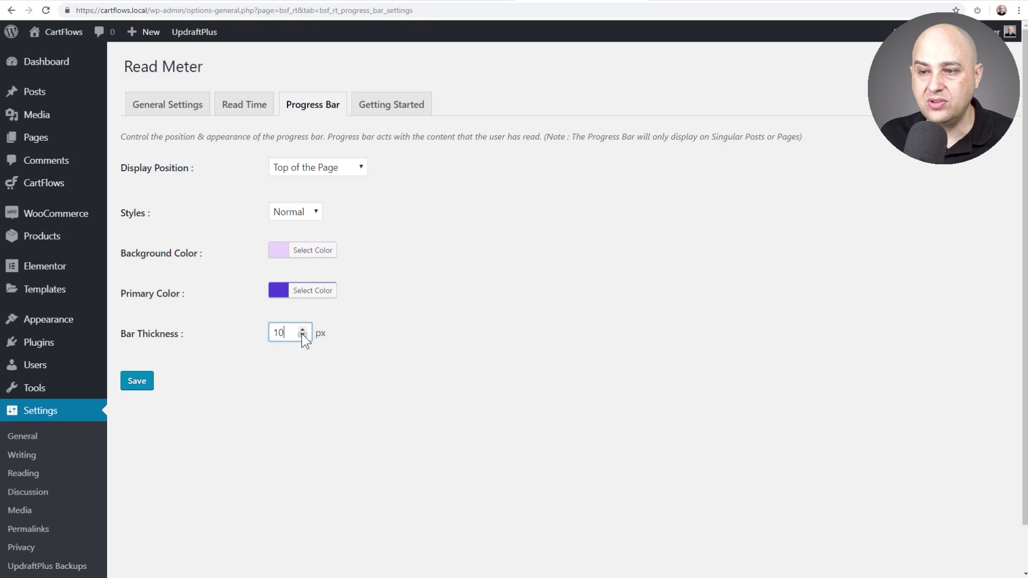
left_click(303, 329)
left_click(303, 329)
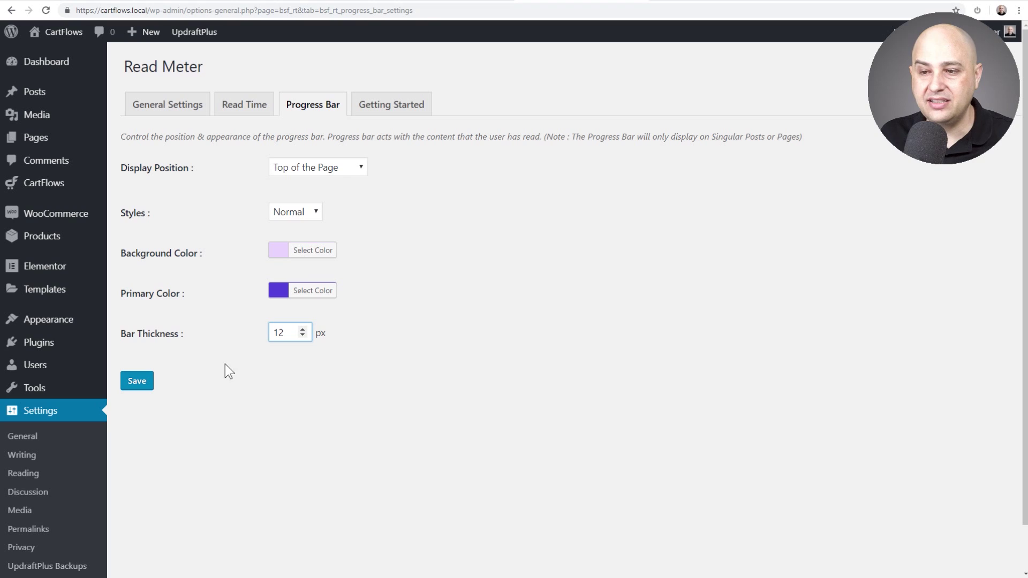
left_click(137, 383)
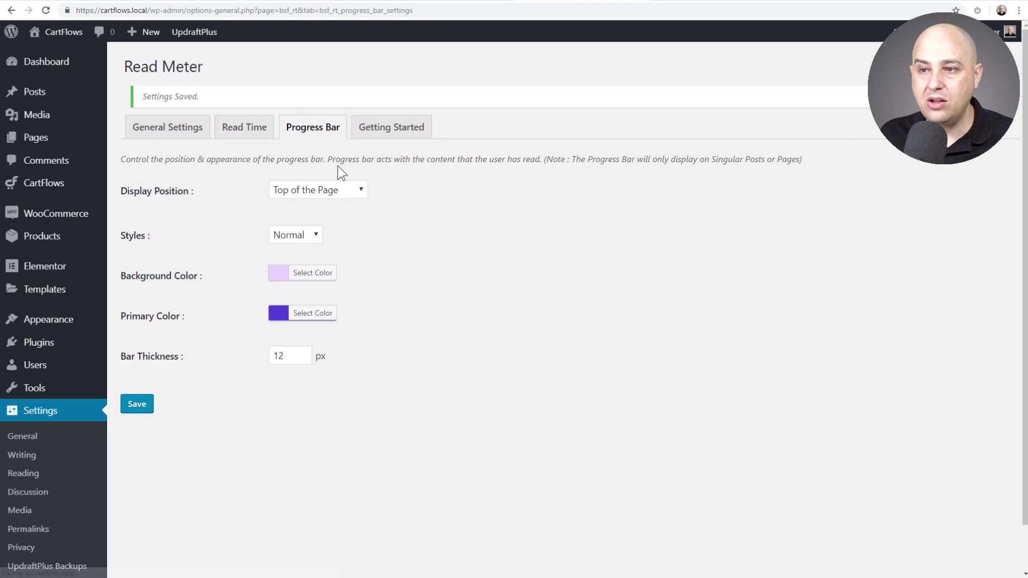
left_click(380, 133)
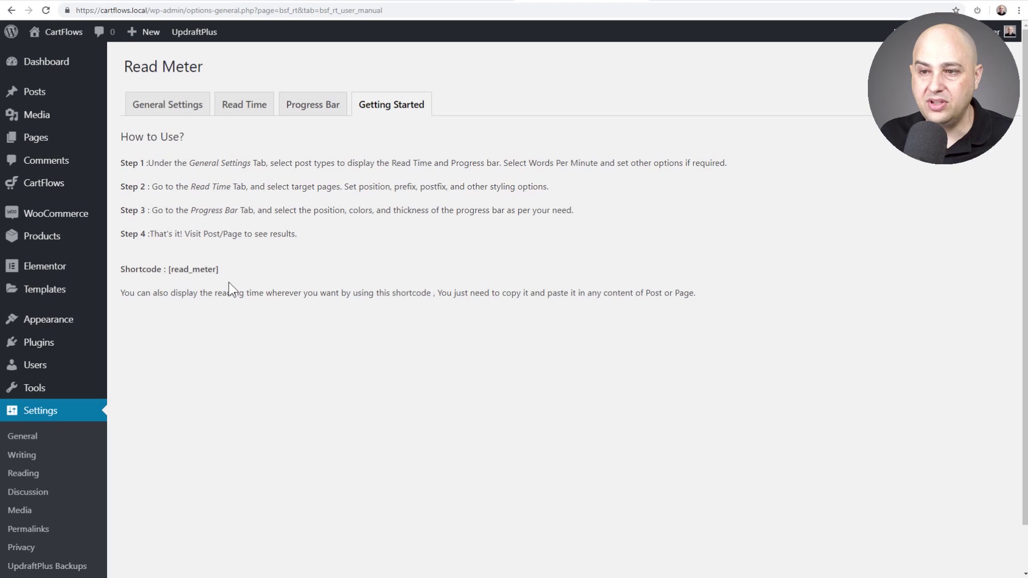
Step: Select the [read_meter] shortcode, then reload the WooCommerce post to see 'Reading Time 7 mins'
left_click_drag(226, 272, 170, 272)
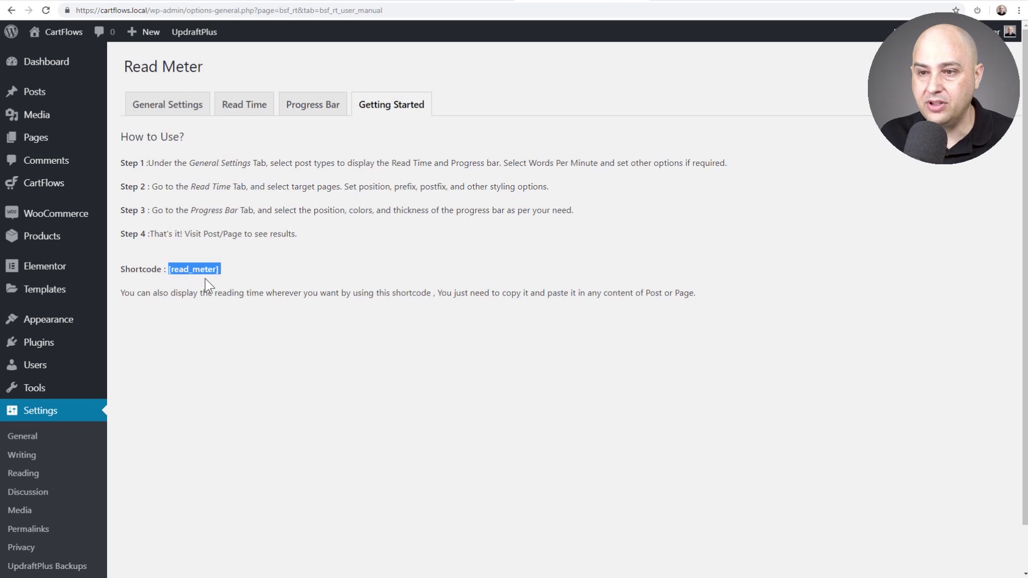
left_click(236, 268)
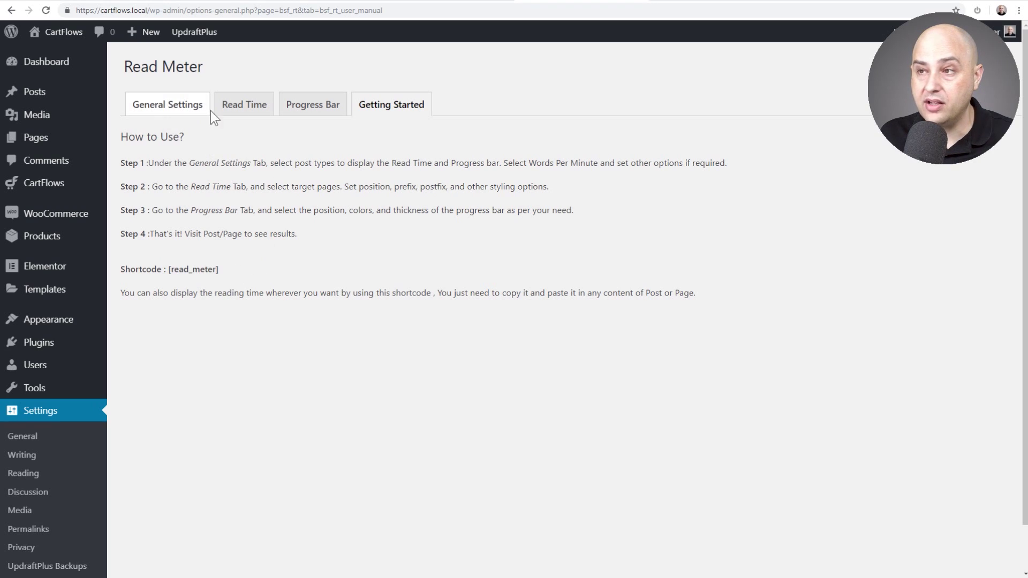
left_click(693, 3)
key("F5")
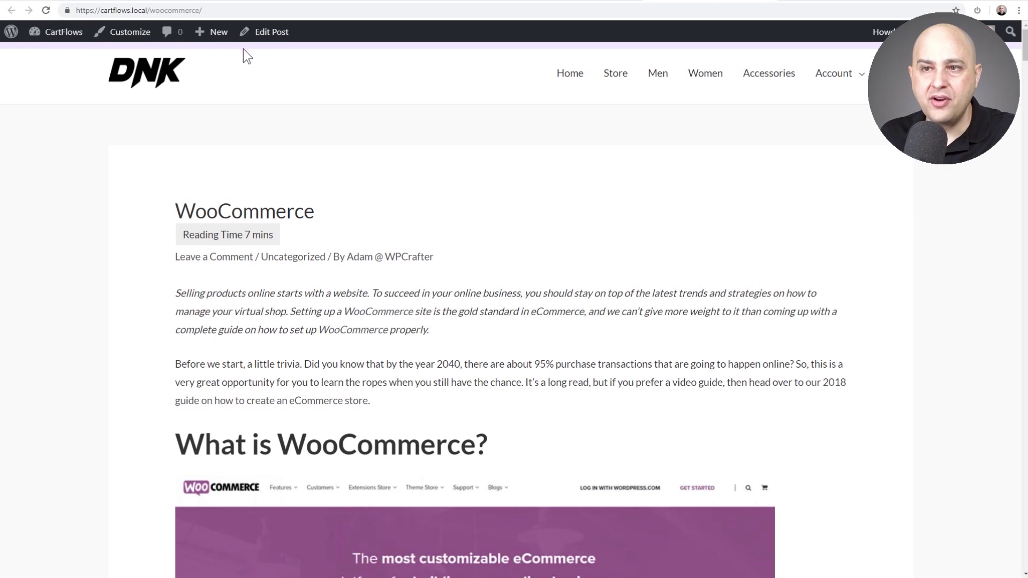
Step: Scroll through the WooCommerce post to verify the 'Reading Time 7 mins' label beneath its title
scroll(275, 160, "down", 15)
scroll(275, 161, "down", 20)
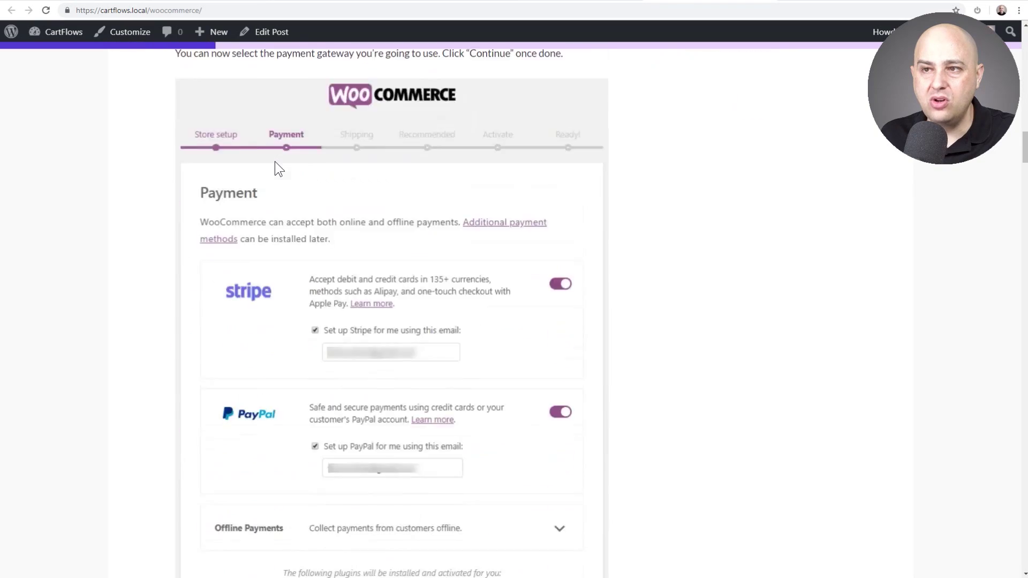
scroll(275, 162, "up", 20)
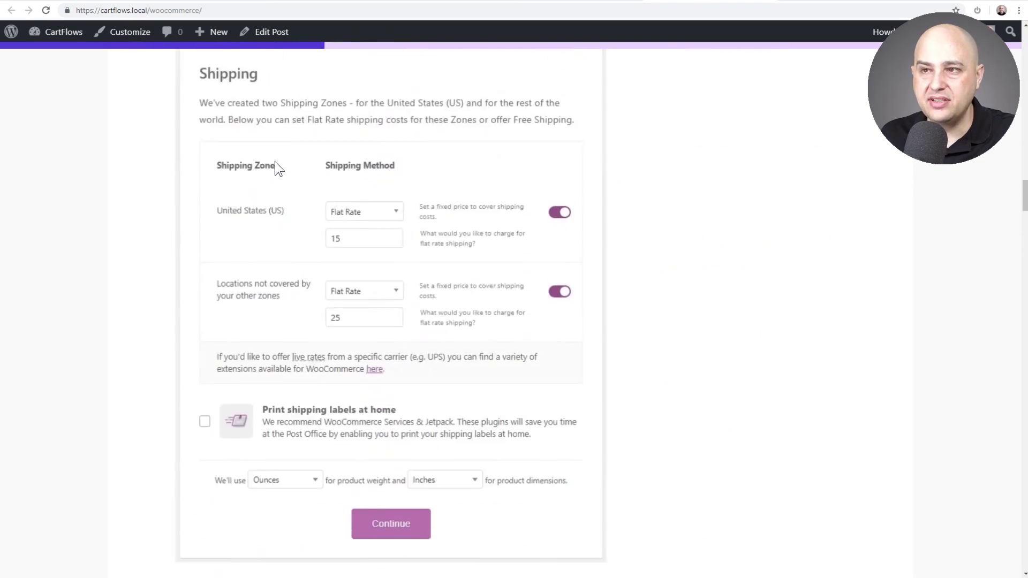
scroll(275, 162, "up", 15)
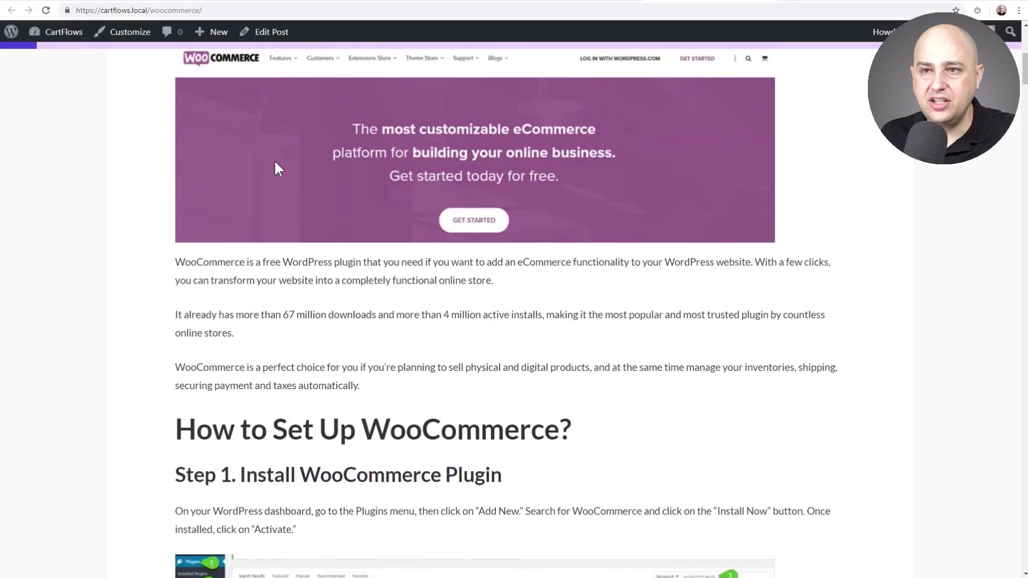
left_click(570, 3)
Step: Clear the Progress Bar background colour in Read Meter and save the settings
left_click(305, 109)
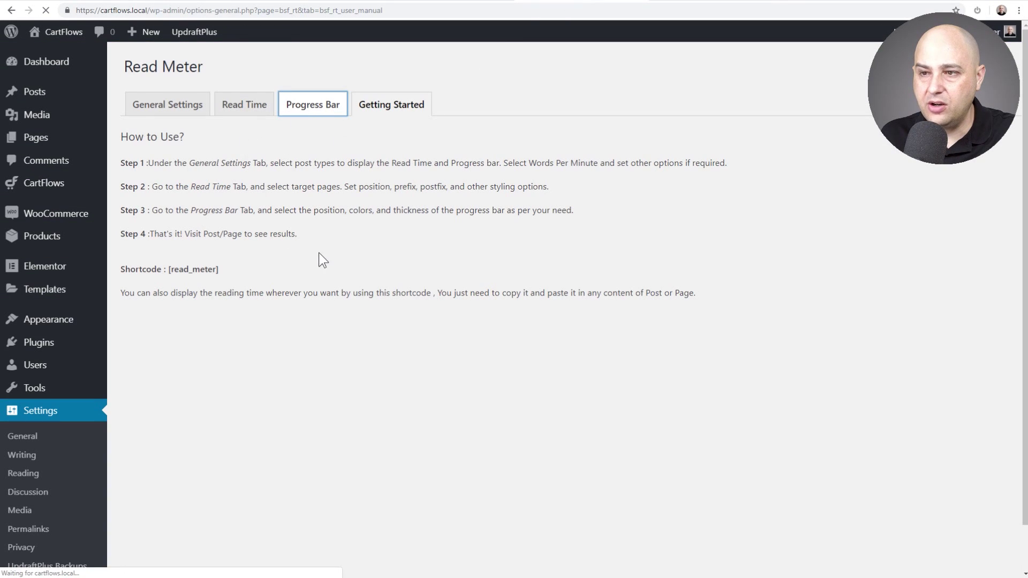
left_click(302, 245)
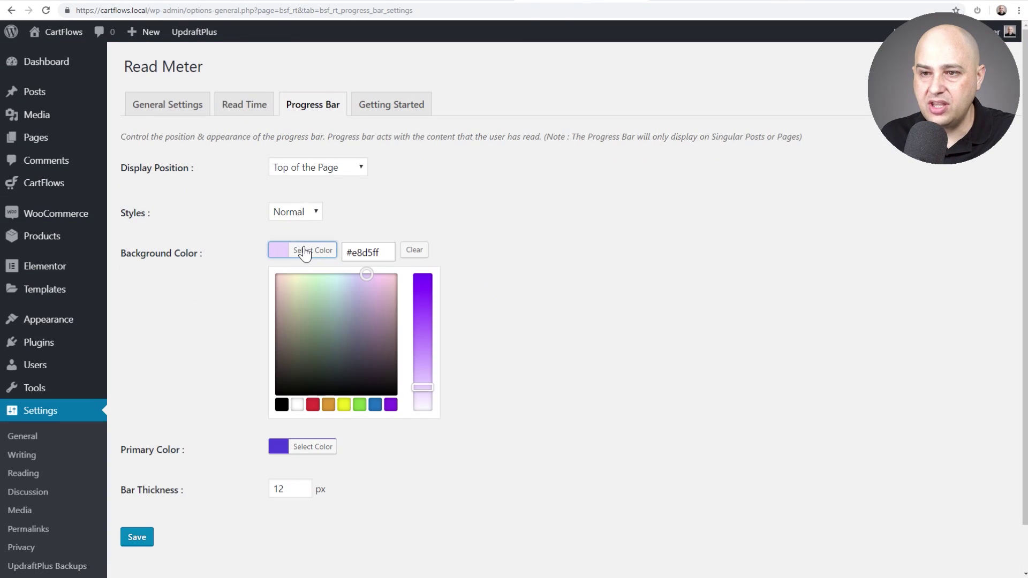
left_click(414, 251)
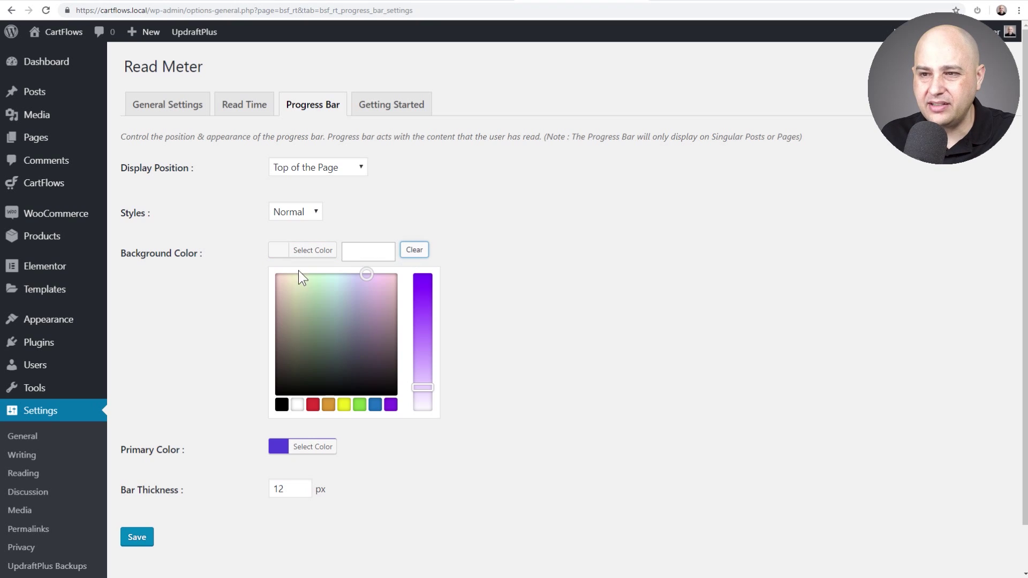
left_click(221, 306)
left_click(135, 390)
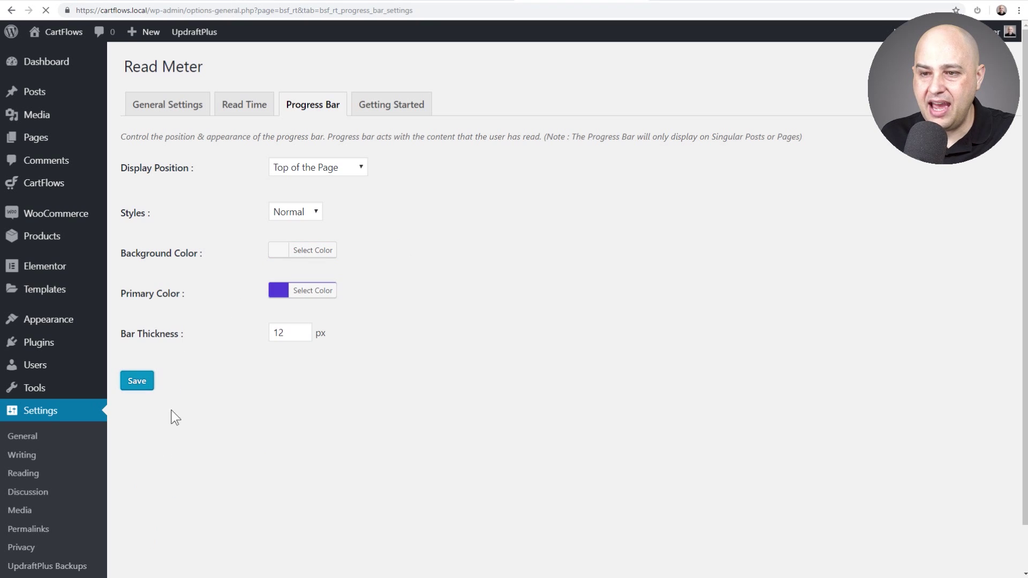
Step: Reload the WooCommerce post and scroll through it to check the change
left_click(709, 1)
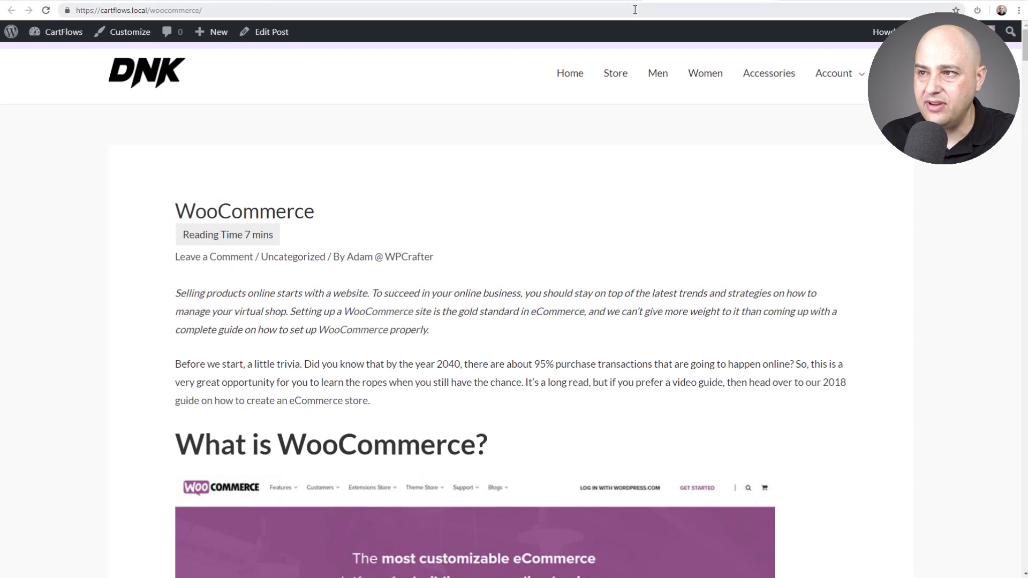
left_click(619, 10)
key("Return")
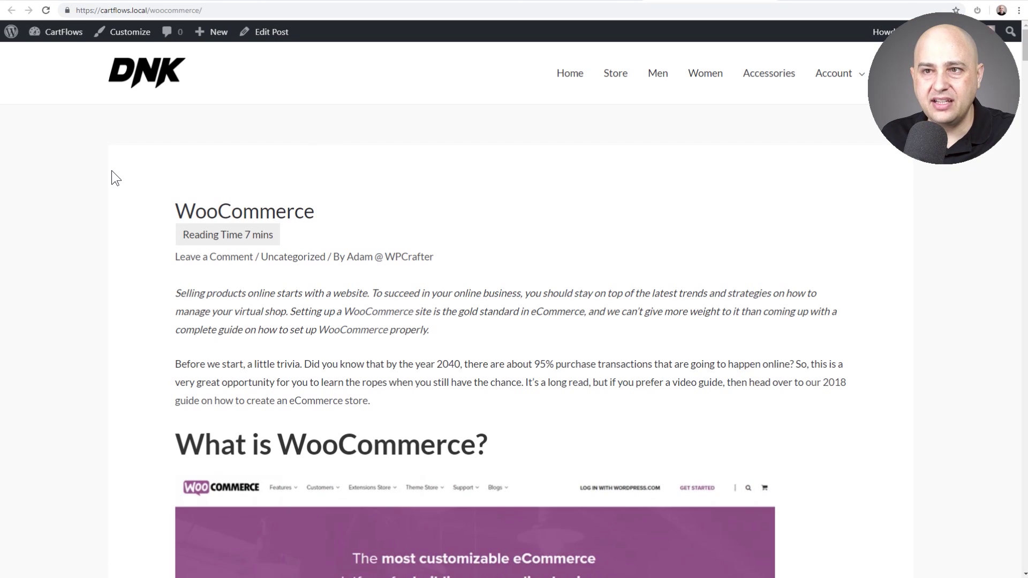
scroll(111, 170, "down", 20)
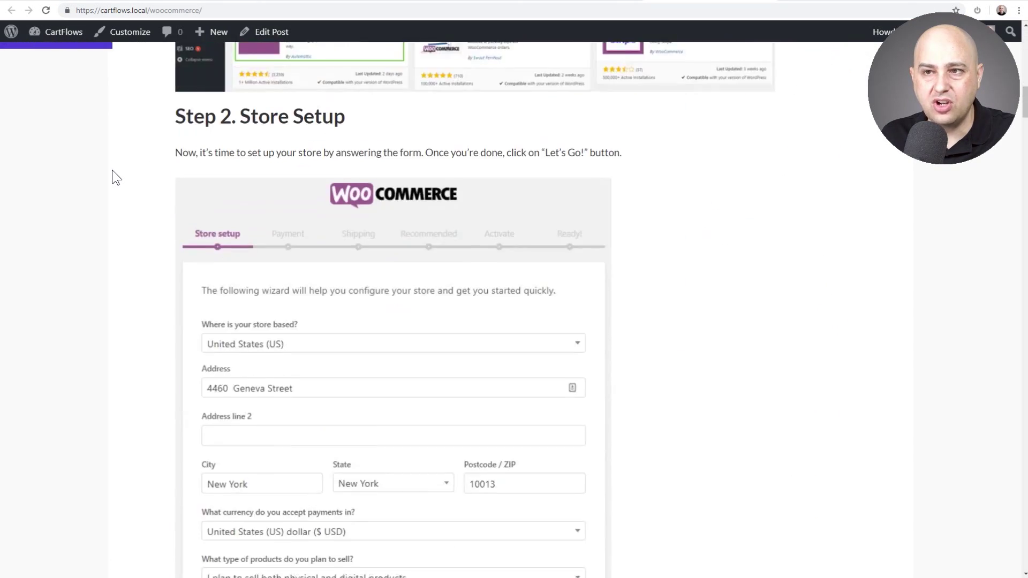
scroll(113, 170, "up", 20)
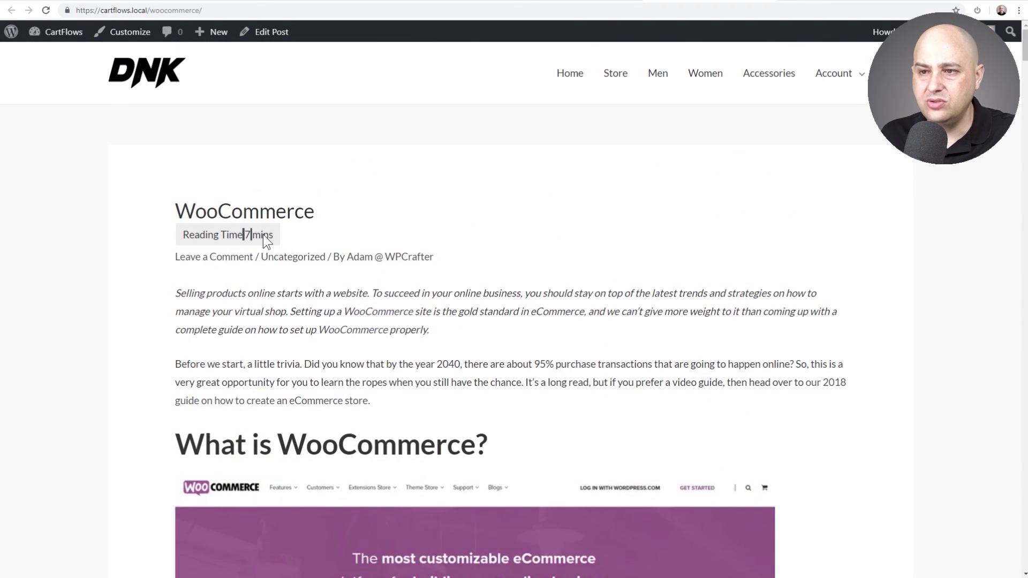
Step: Open Read Meter's Getting Started tab and select the [read_meter] shortcode text
left_click(577, 2)
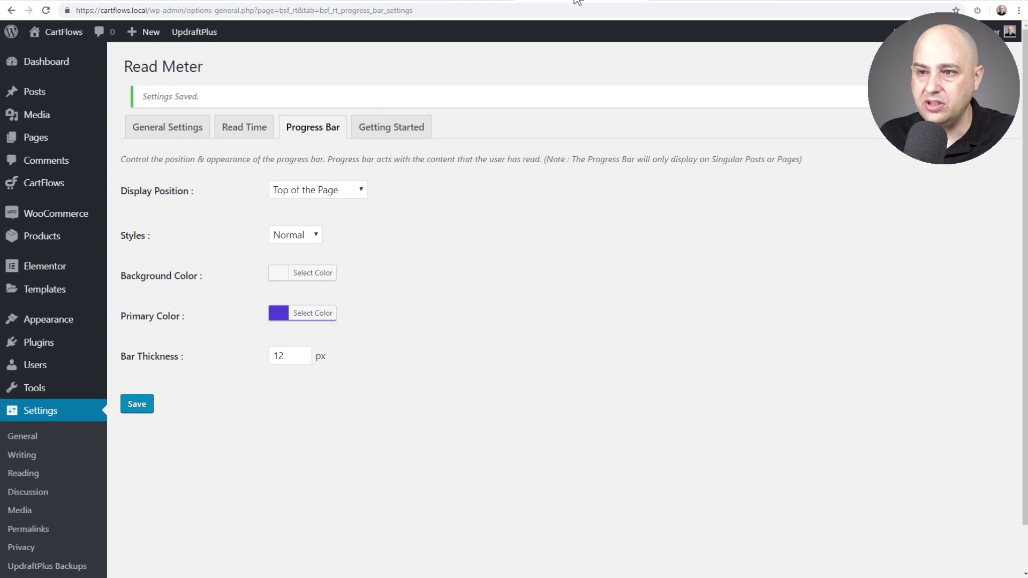
left_click(394, 130)
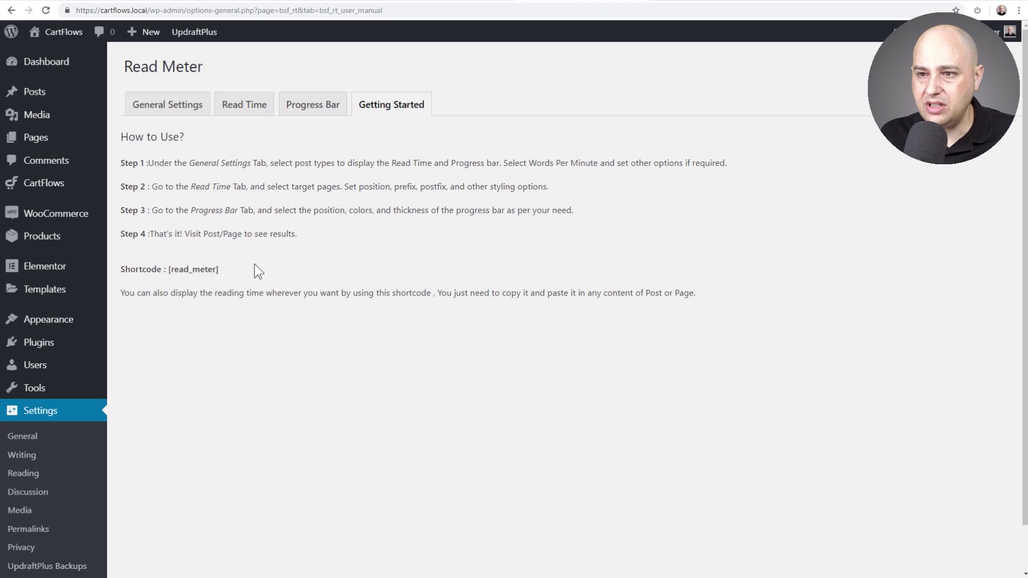
left_click_drag(199, 273, 170, 270)
key("ctrl+c")
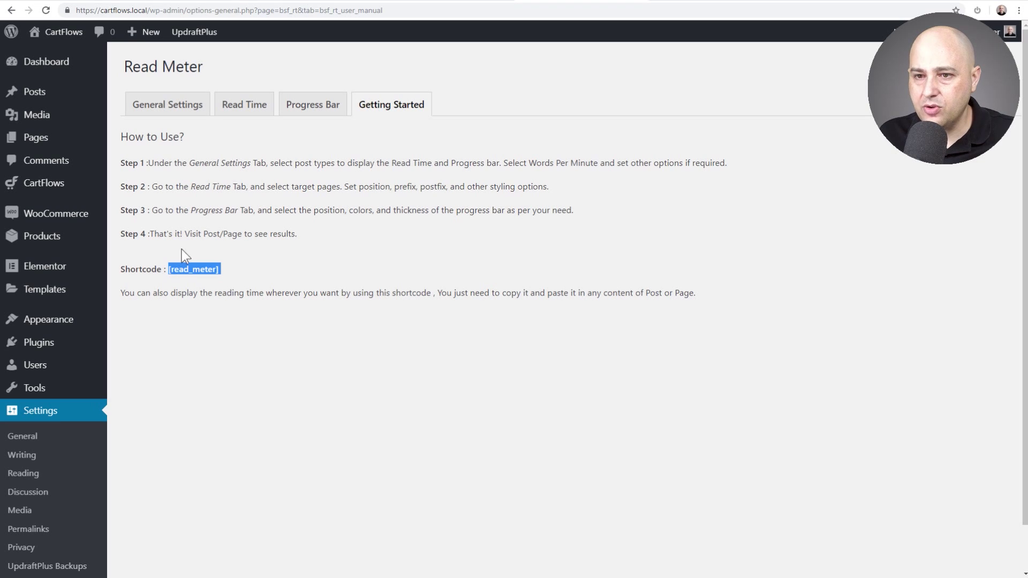
mouse_move(58, 290)
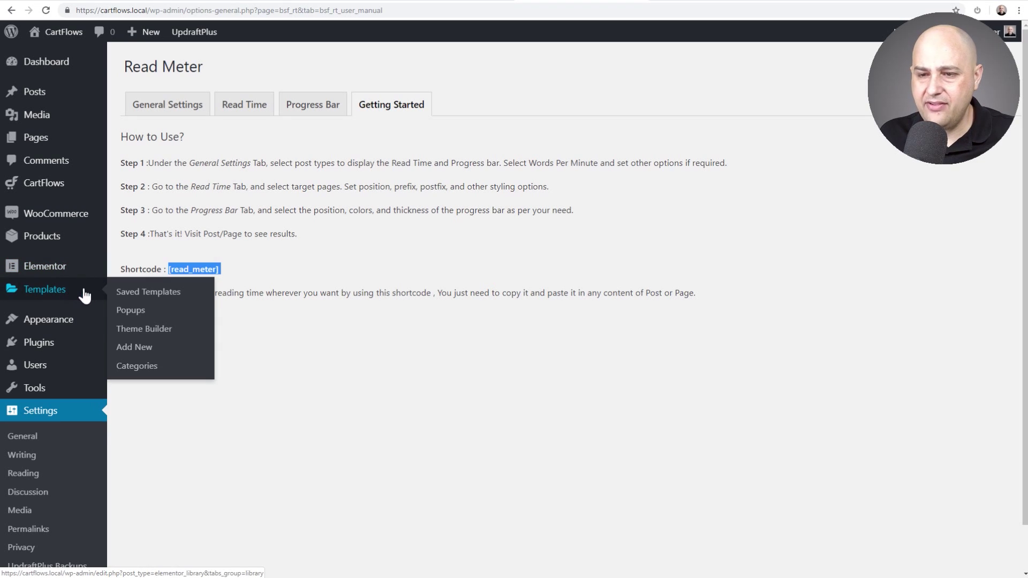
Step: Add a Theme Builder template of type Single for Posts, named 'Blog Post'
left_click(163, 332)
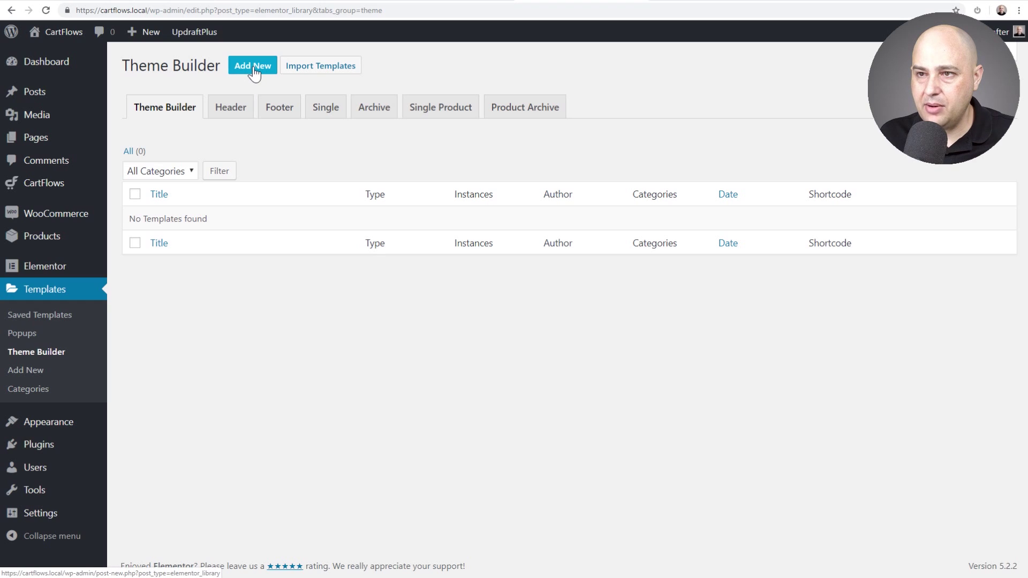
left_click(254, 69)
left_click(608, 289)
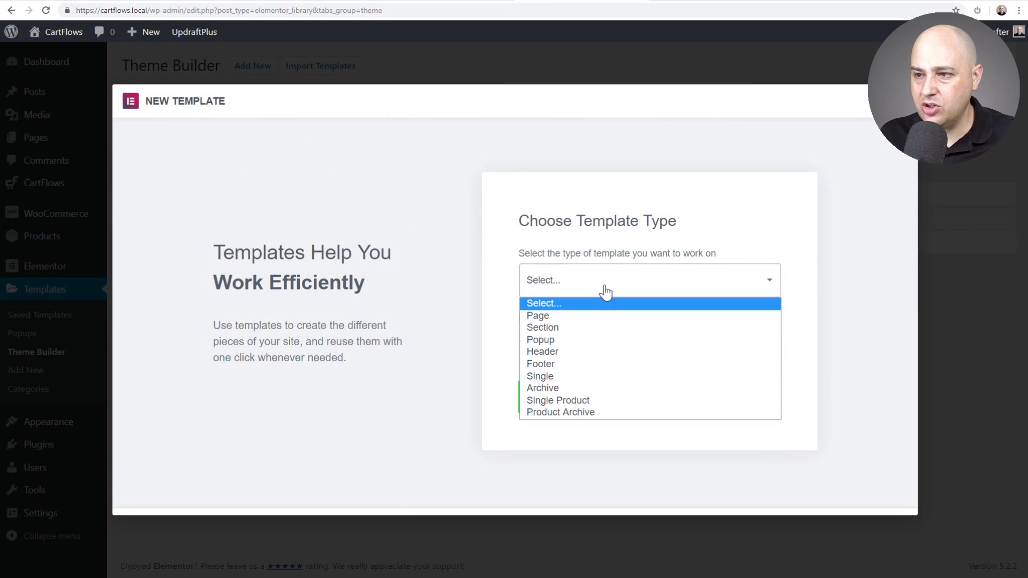
left_click(551, 376)
left_click(560, 314)
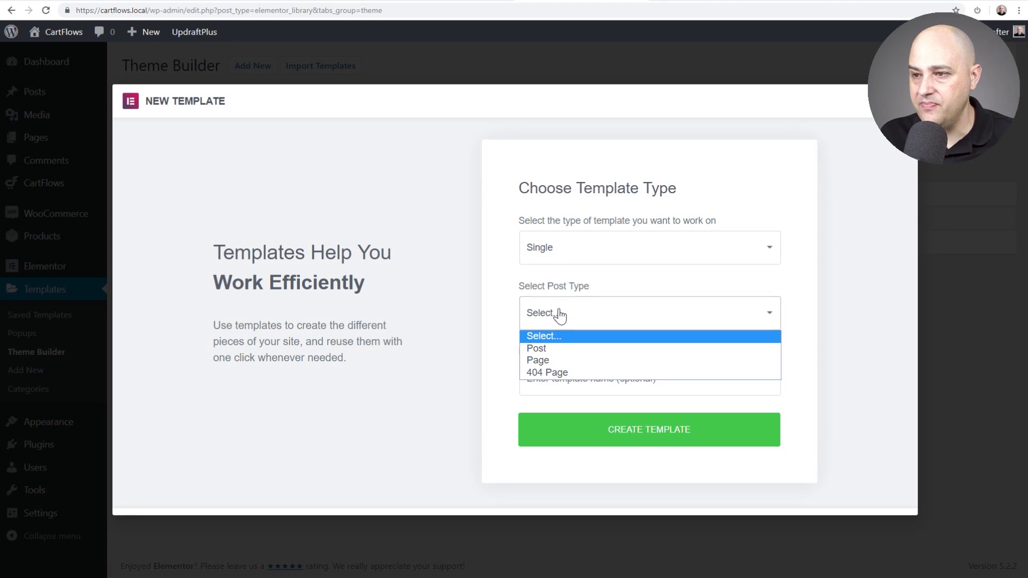
left_click(549, 347)
left_click(563, 381)
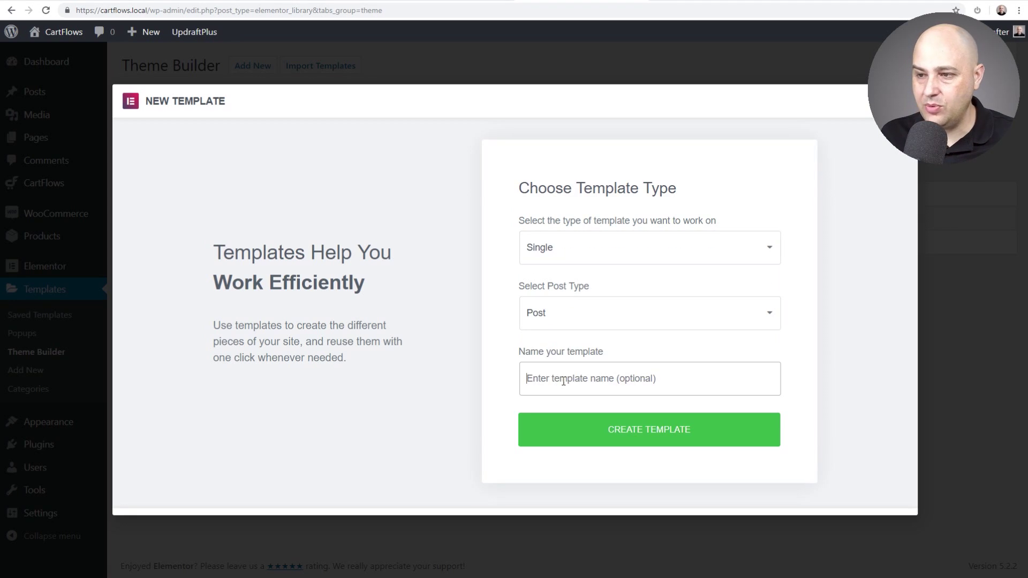
type("Blog Post")
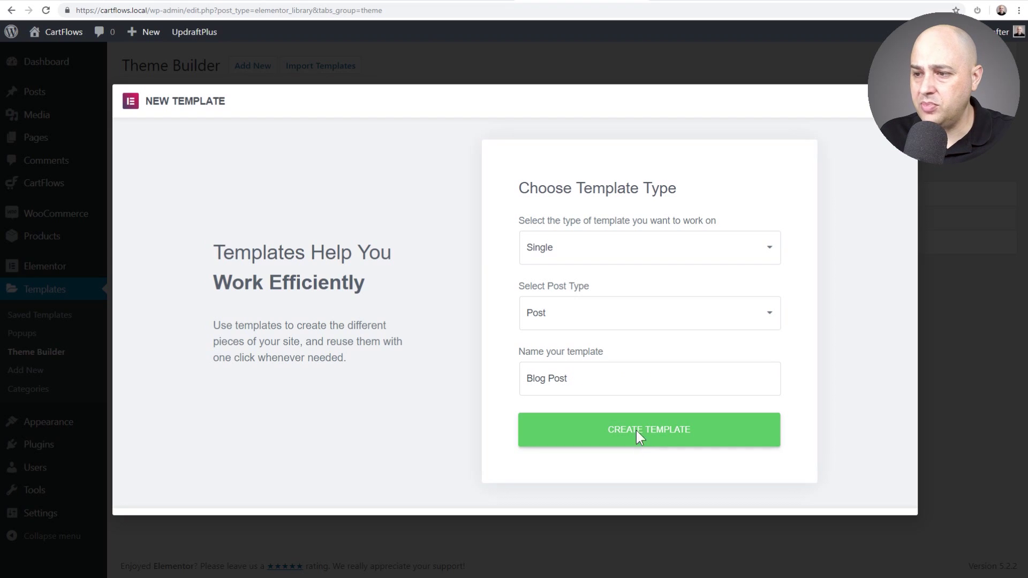
left_click(636, 430)
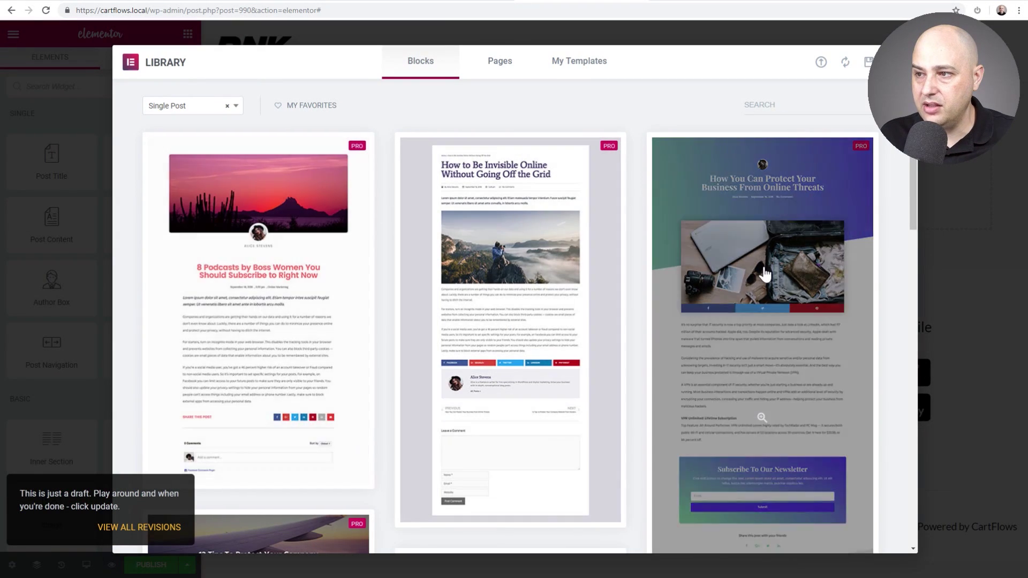
Step: Insert the gradient-header Single Post block, importing its document settings too
scroll(759, 222, "down", 5)
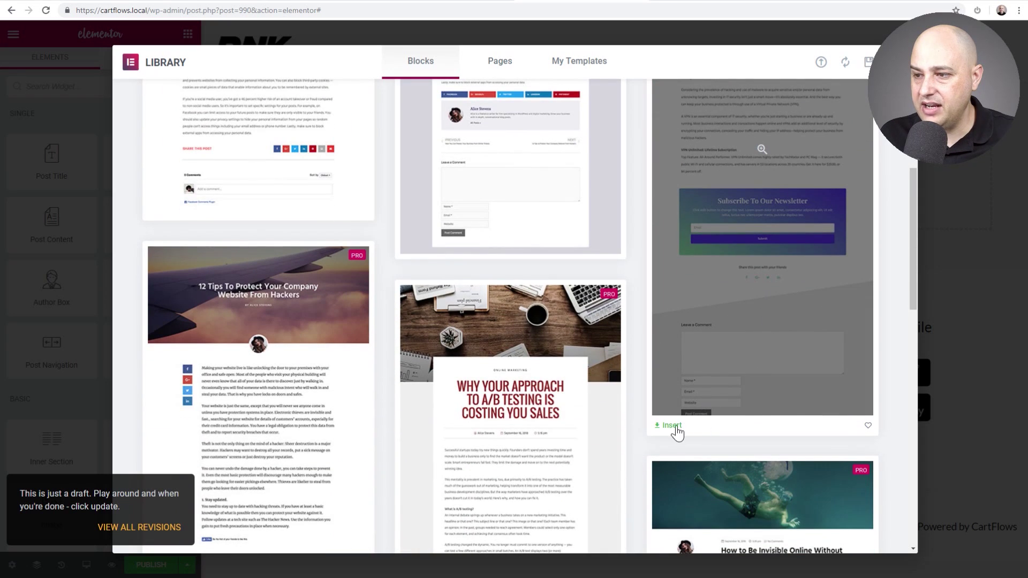
left_click(672, 426)
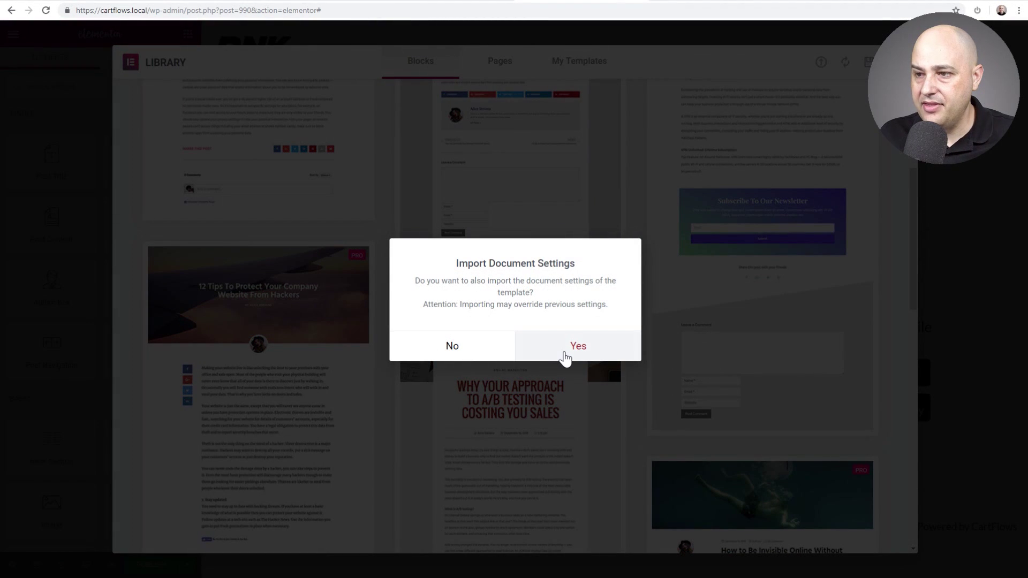
left_click(565, 353)
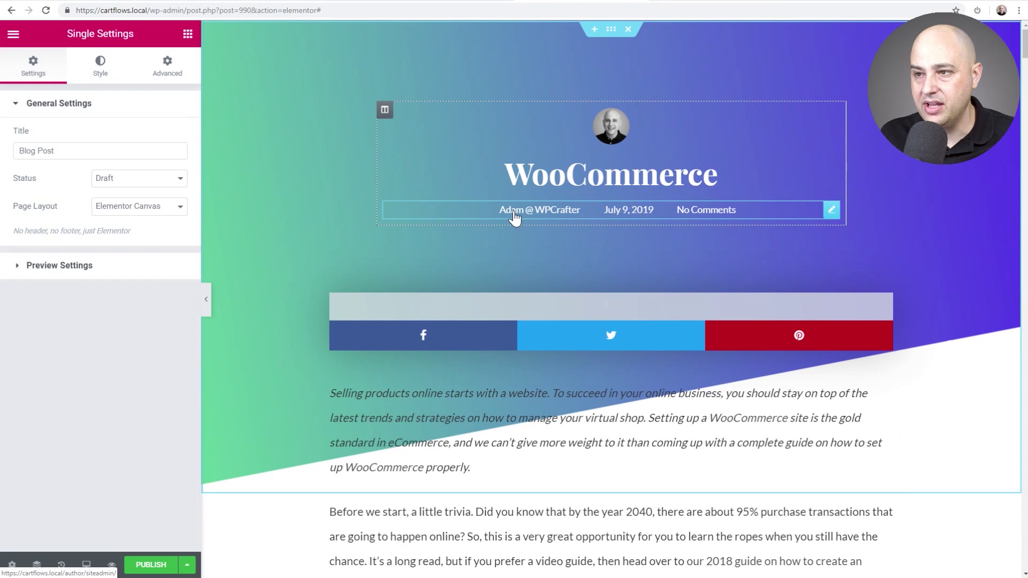
Step: Open the Post Info widget and expand, then collapse, its Comments meta item
left_click(716, 216)
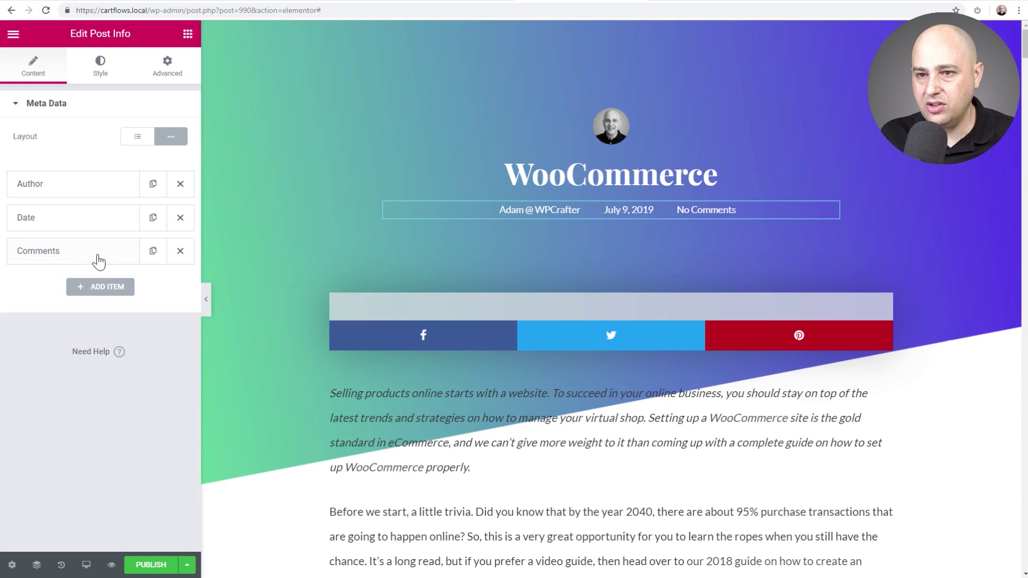
left_click(89, 260)
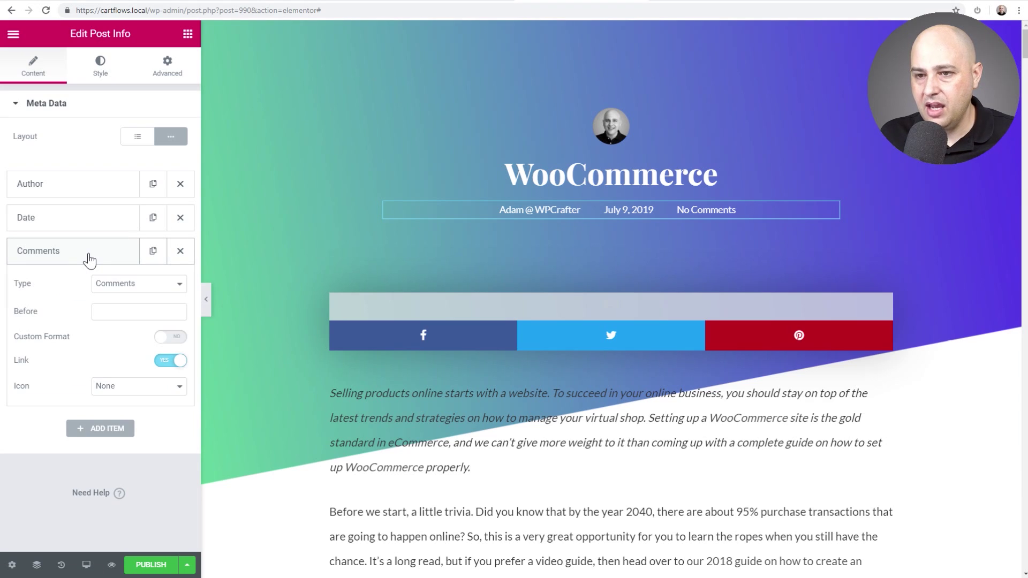
left_click(90, 260)
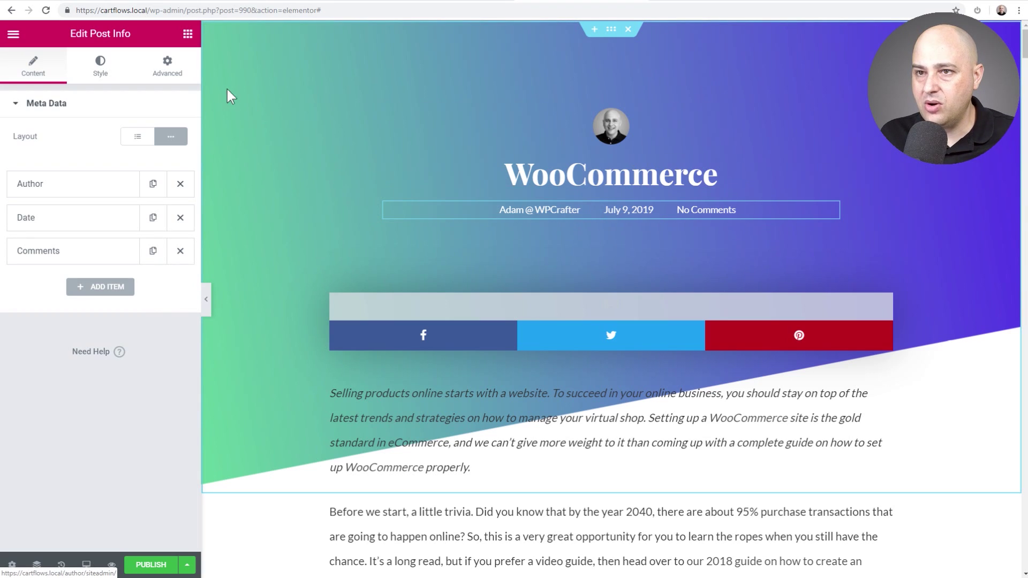
Step: Place a Shortcode widget below the post info line with [read_meter] pasted and applied
left_click(188, 35)
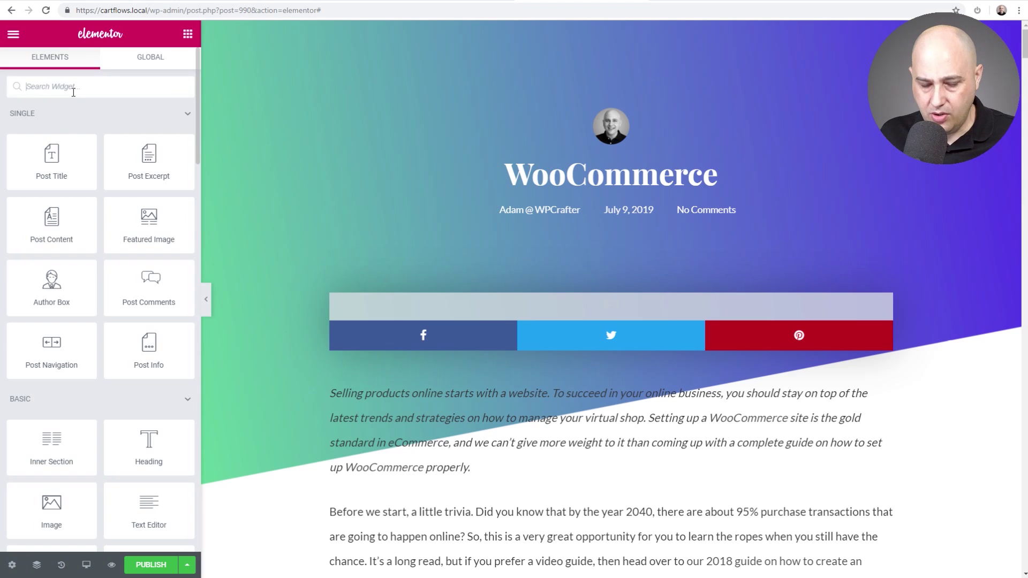
left_click(73, 92)
type("shot")
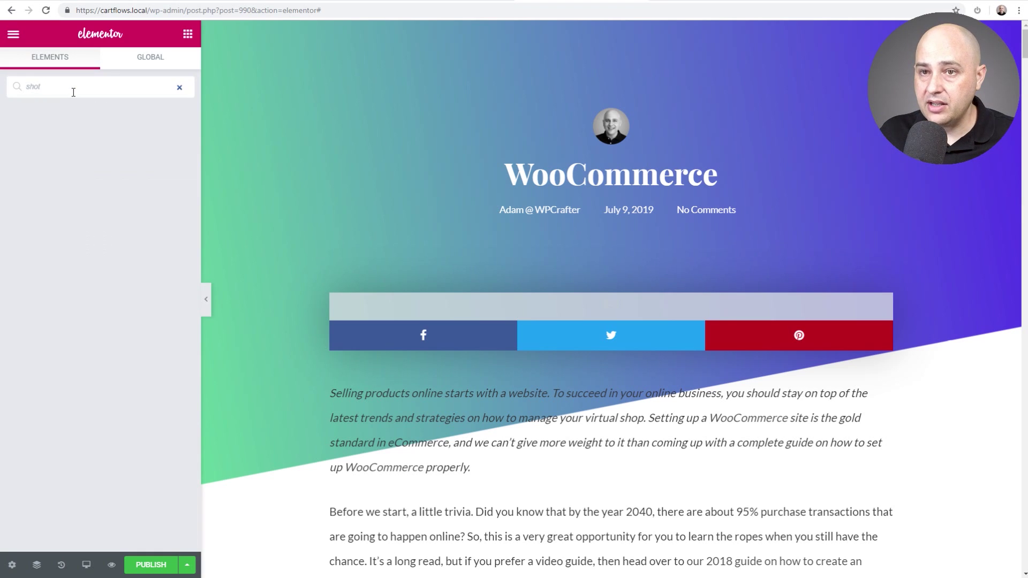
key("BackSpace")
left_click_drag(51, 131, 660, 220)
left_click(130, 185)
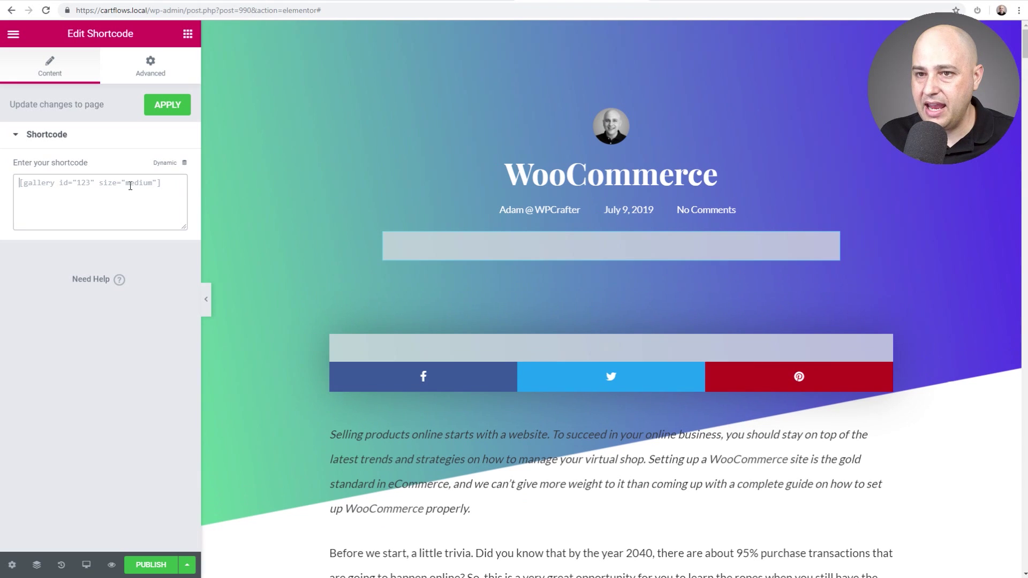
key("ctrl+v")
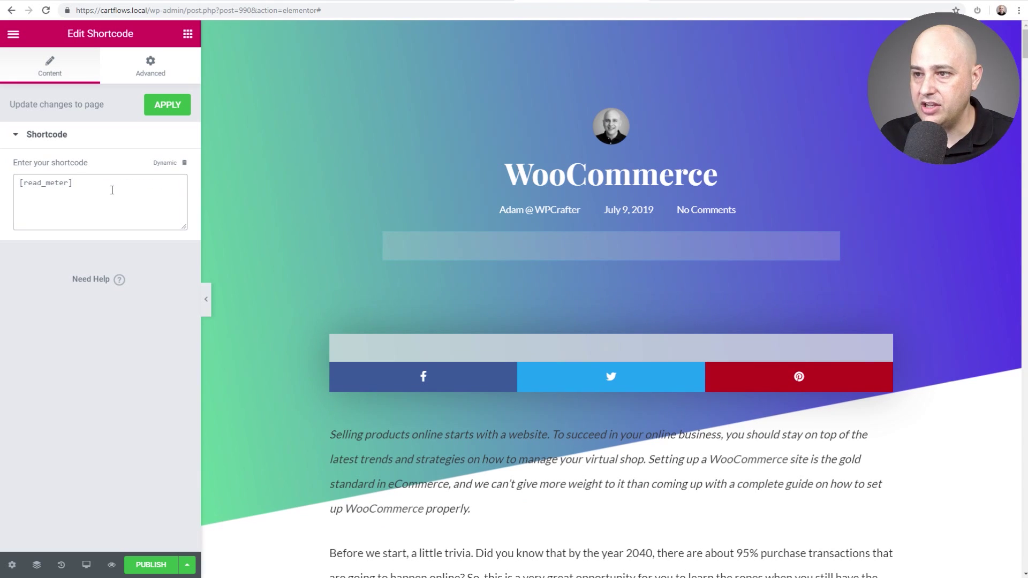
left_click(161, 106)
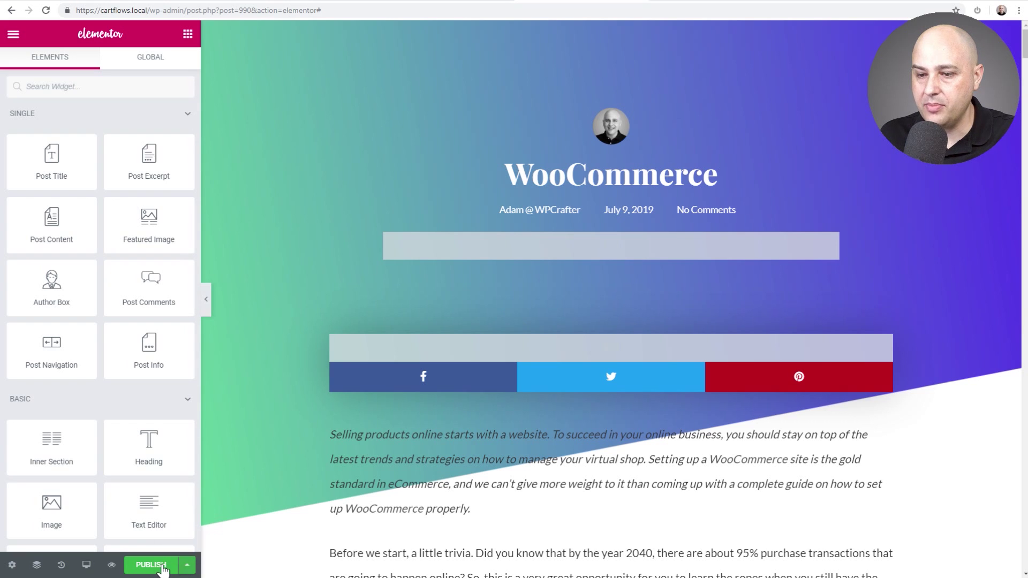
Step: Publish the Blog Post template for all posts, view the live post, then exit to the dashboard
left_click(181, 561)
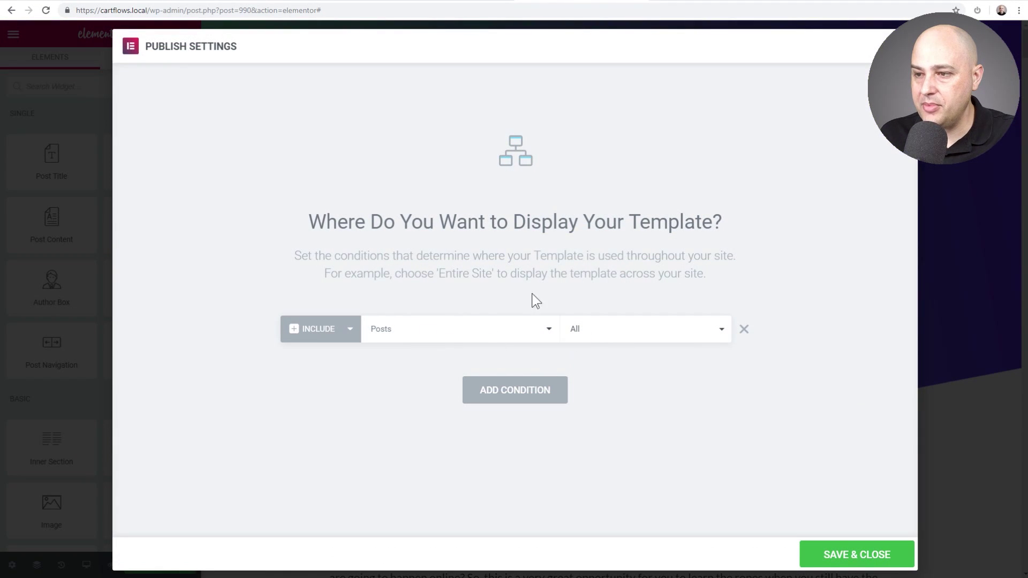
left_click(860, 555)
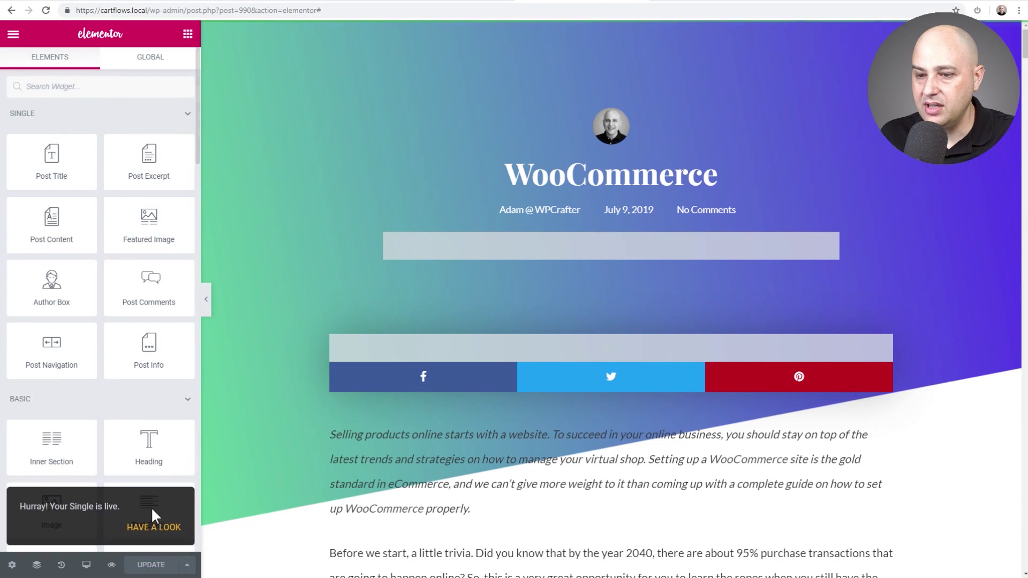
left_click(13, 35)
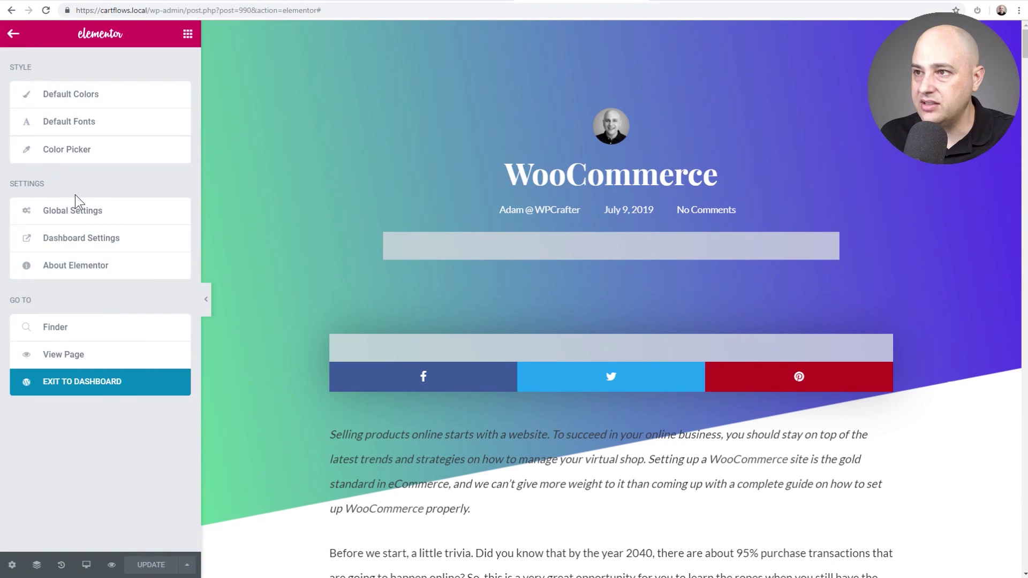
left_click(687, 5)
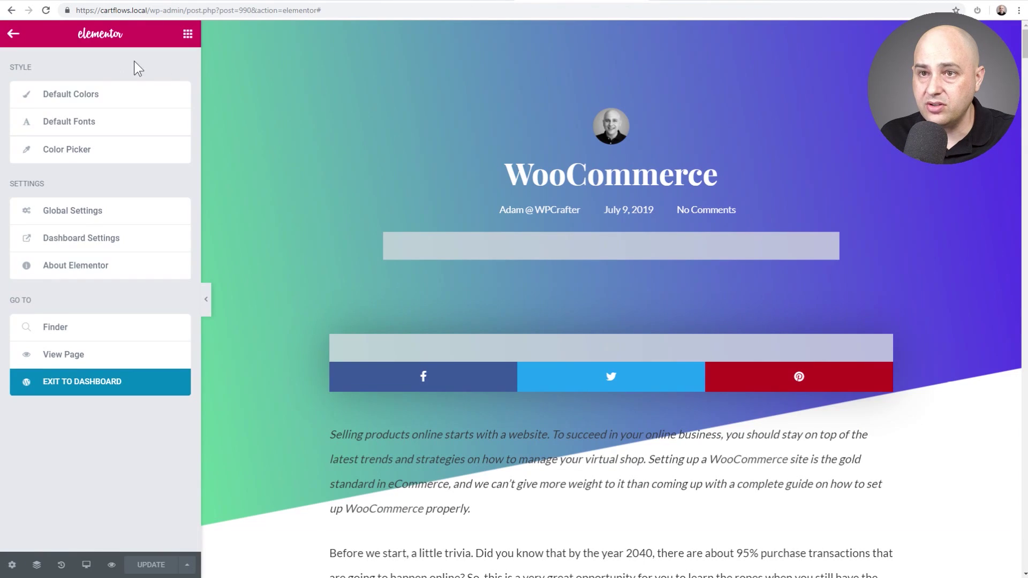
left_click(92, 388)
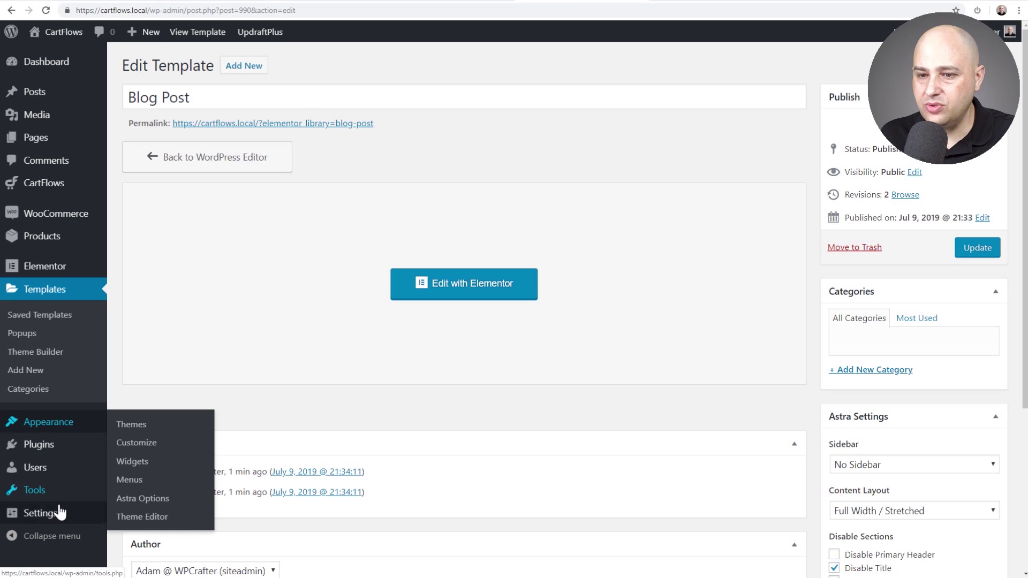
Step: Set Read Meter's Read Time text colour to white, save, and reload the post
mouse_move(64, 517)
left_click(141, 536)
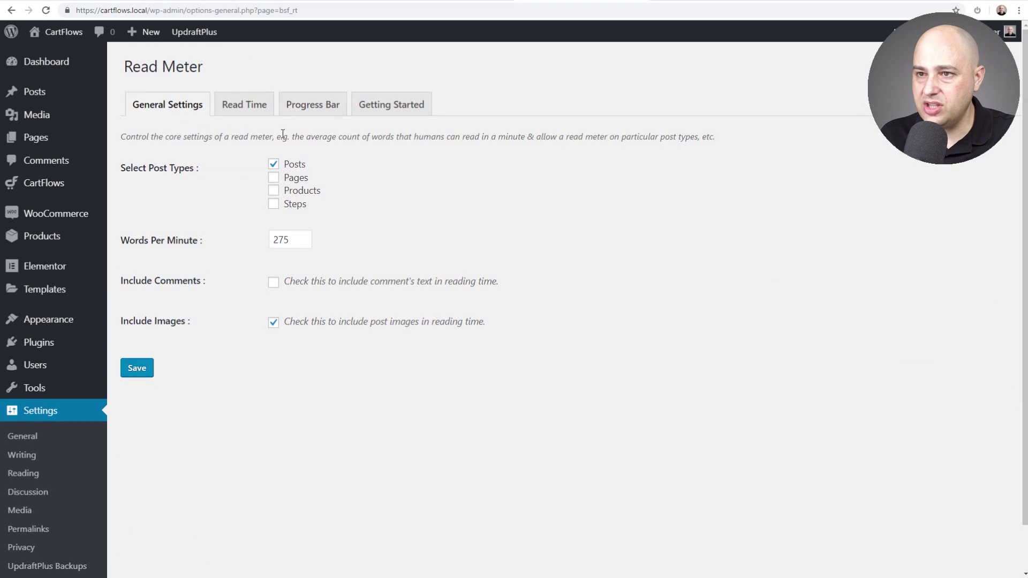
left_click(247, 108)
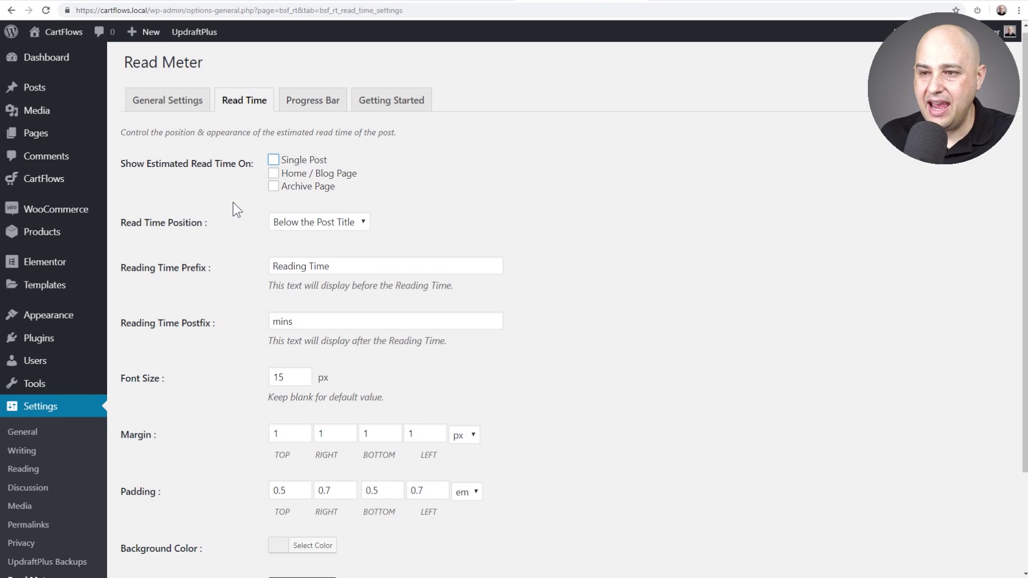
scroll(233, 202, "down", 3)
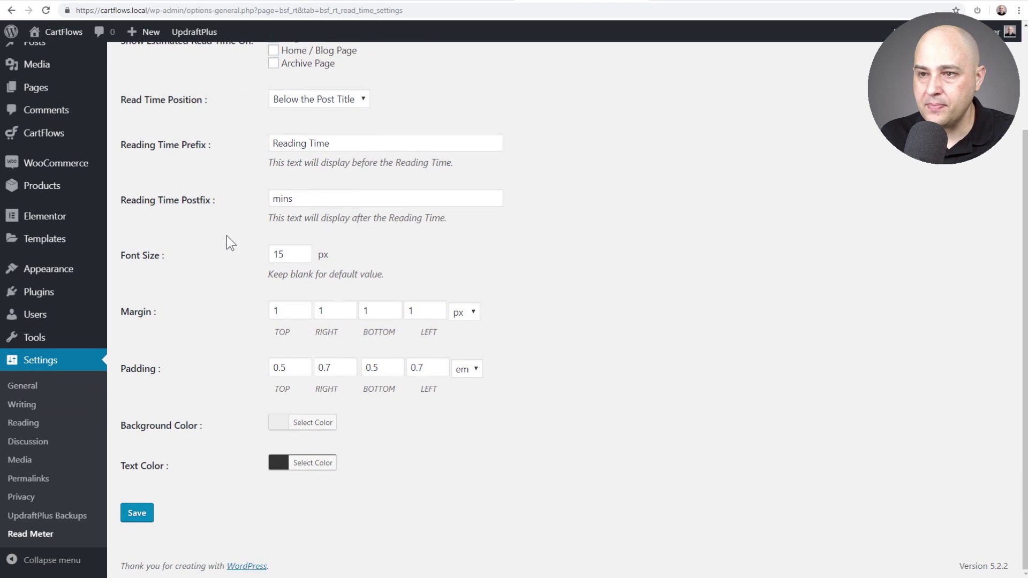
left_click(313, 424)
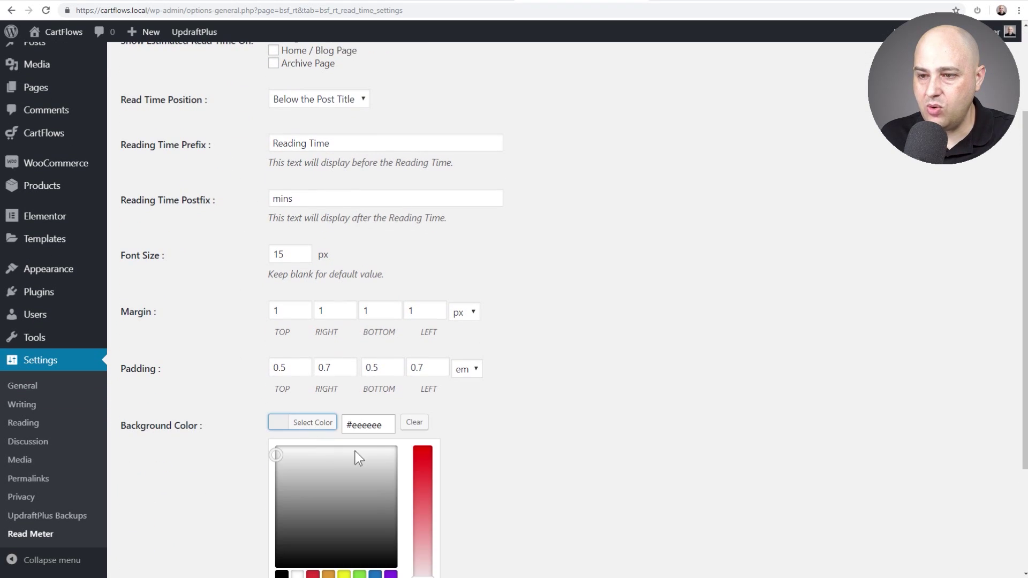
left_click(261, 429)
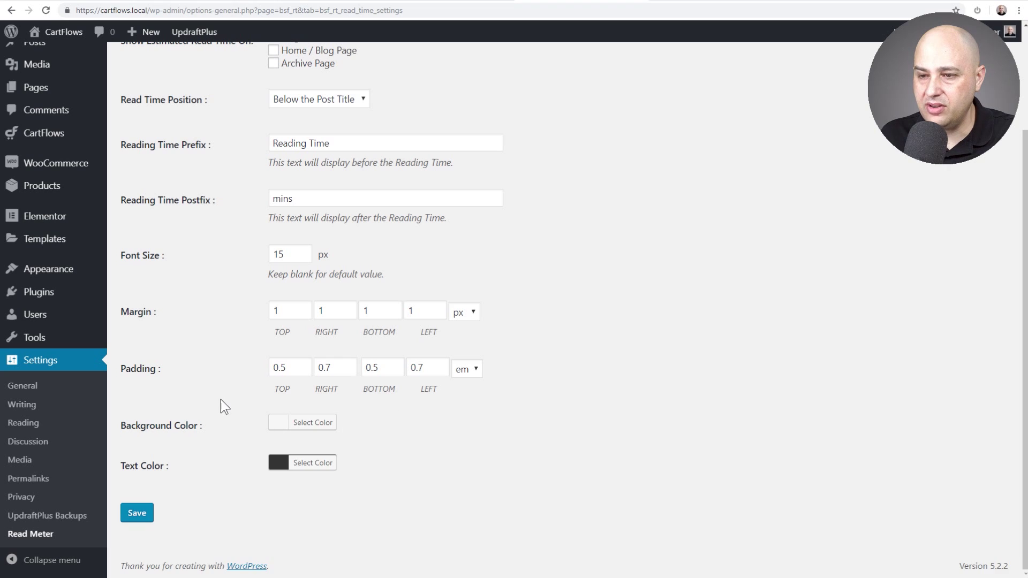
left_click(321, 466)
scroll(372, 479, "down", 3)
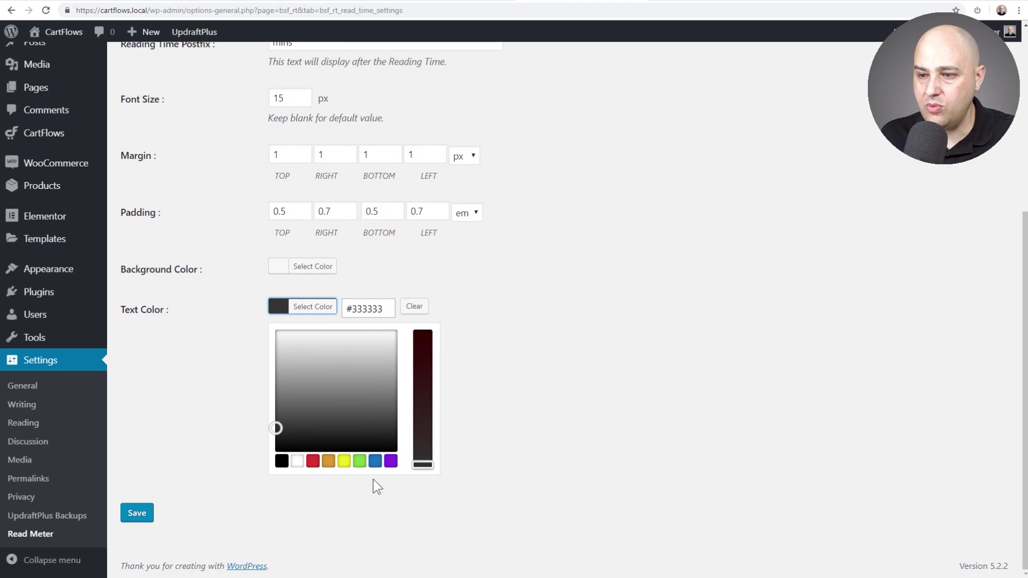
left_click(301, 465)
left_click(204, 501)
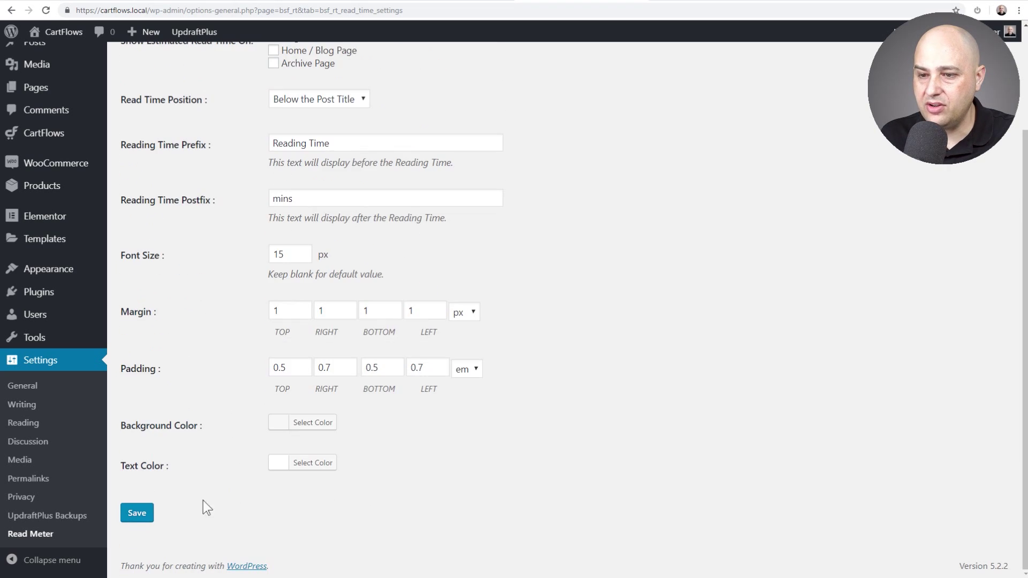
left_click(137, 519)
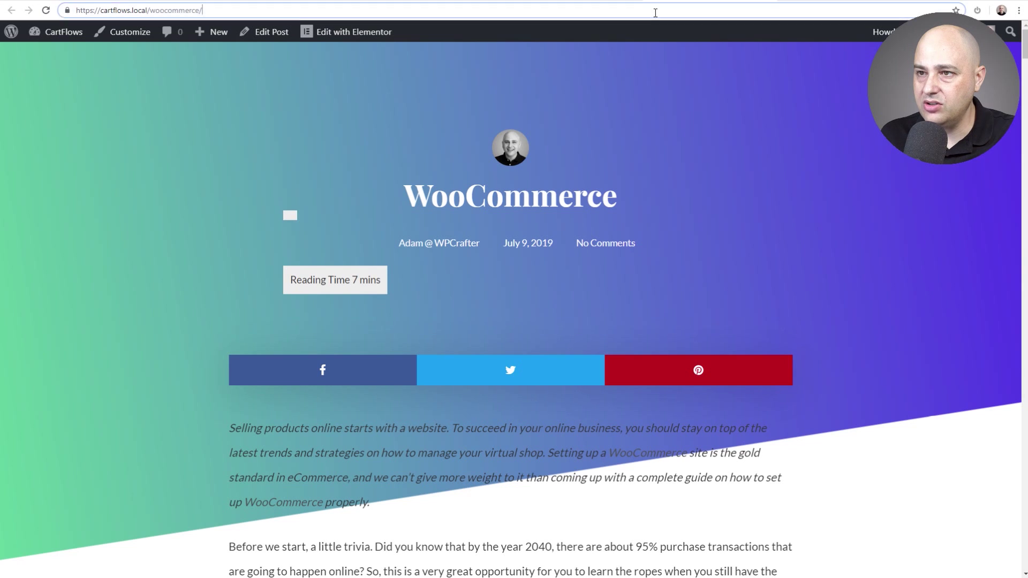
key("Return")
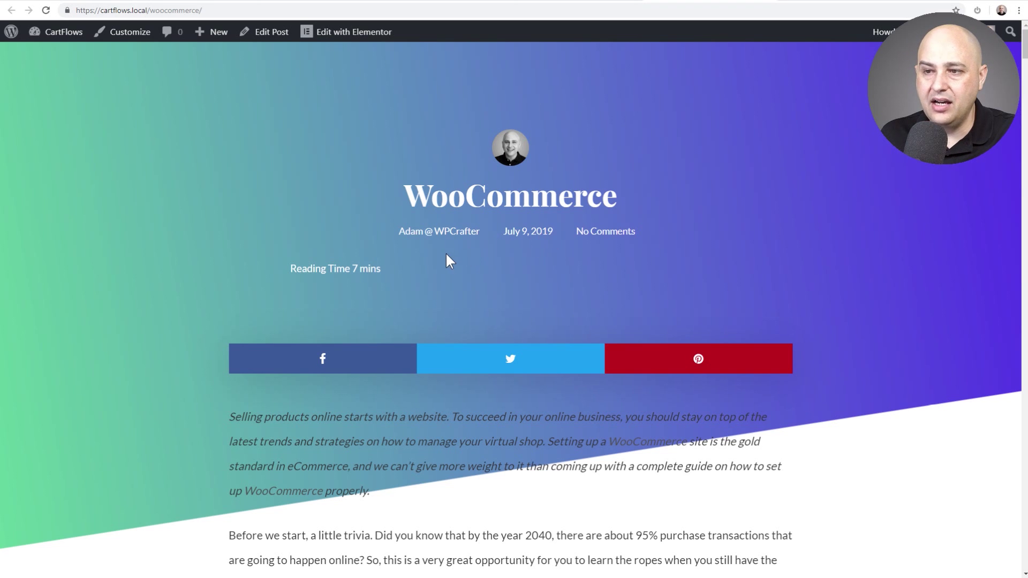
Step: Scroll the reloaded post, then bring up the WPCrafter WooCommerce article showing its 7 minute read
scroll(455, 252, "down", 11)
scroll(455, 253, "up", 11)
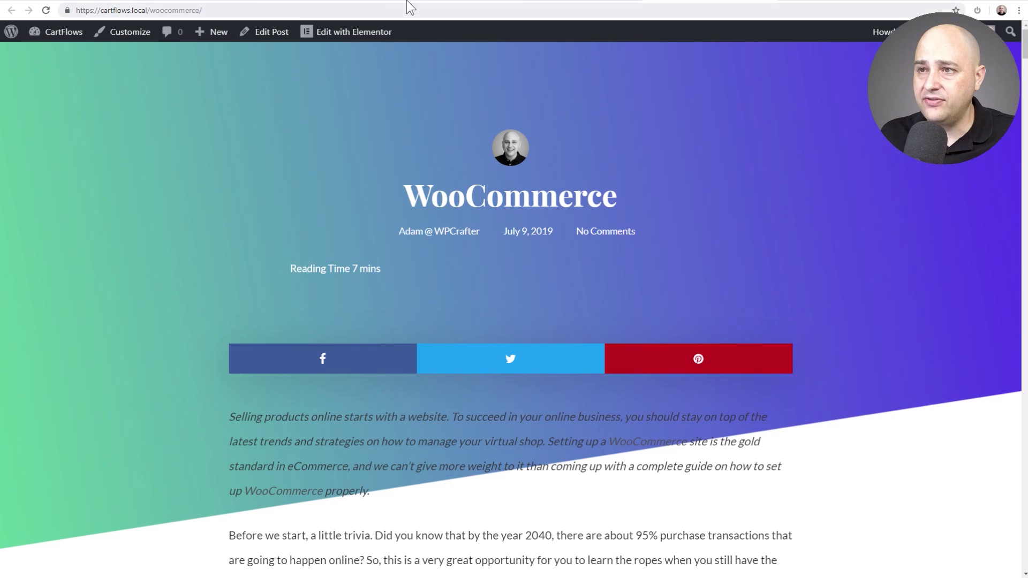
left_click(442, 3)
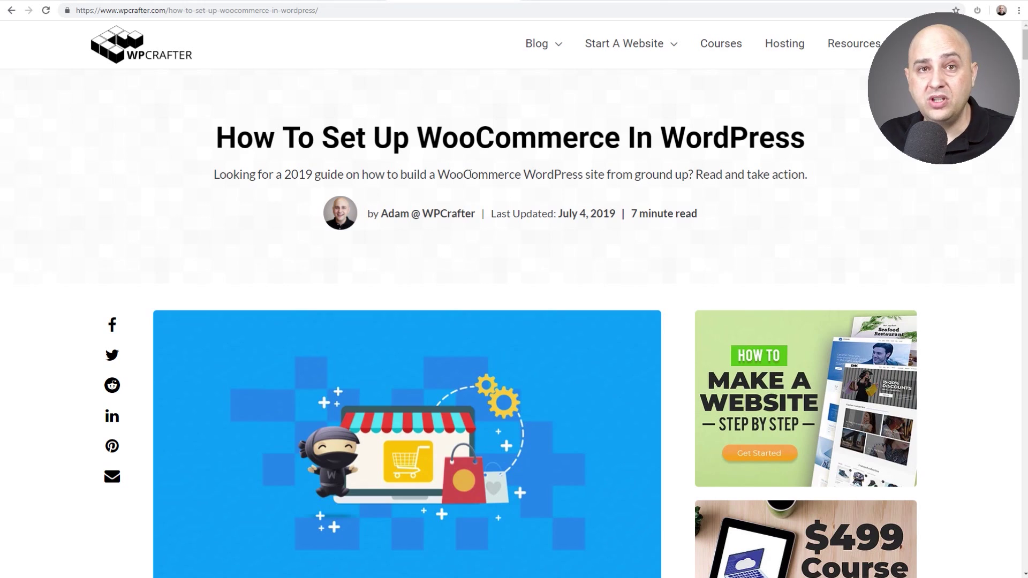
scroll(469, 174, "down", 9)
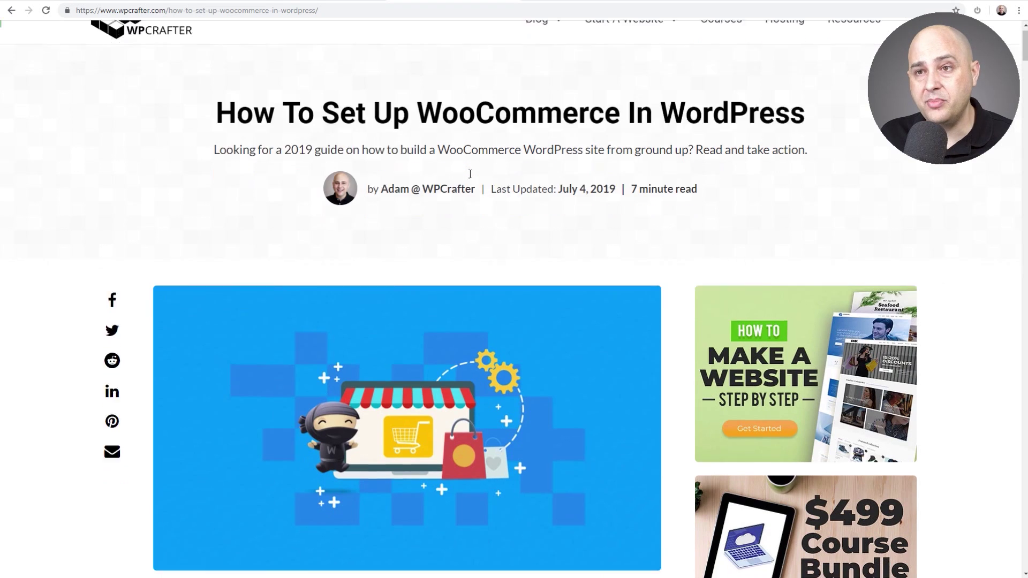
scroll(471, 180, "down", 20)
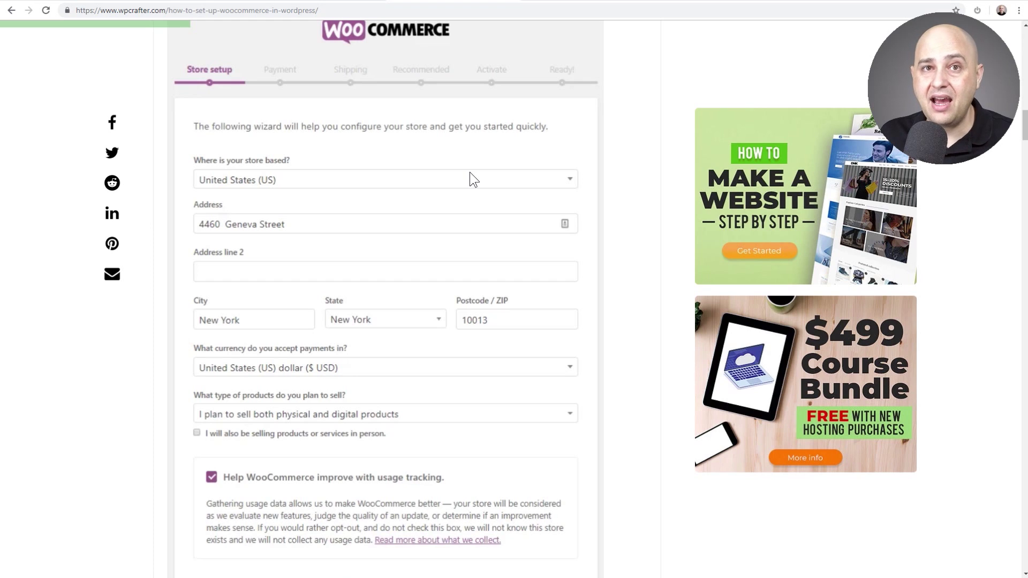
scroll(470, 172, "down", 13)
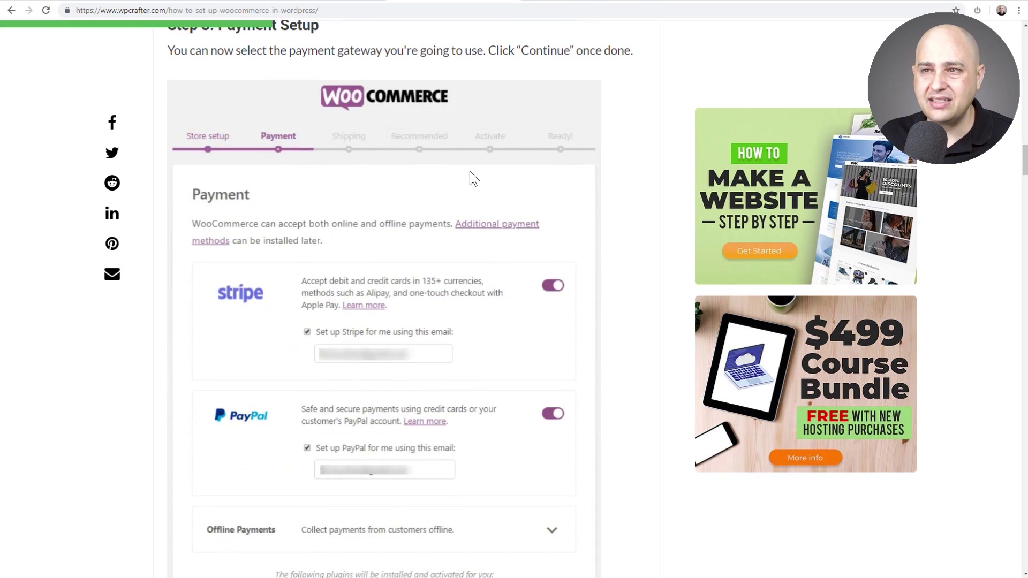
scroll(470, 172, "up", 20)
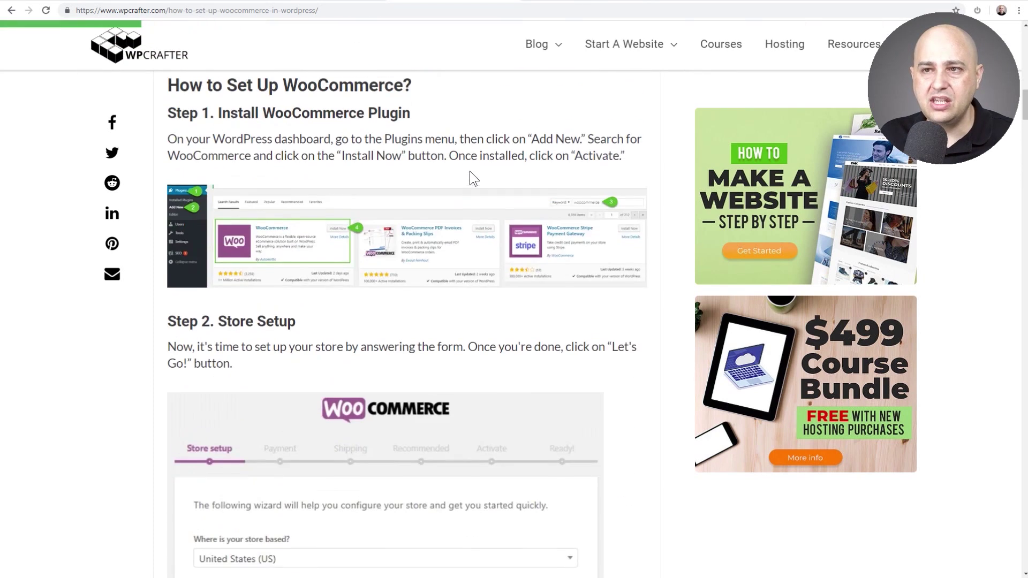
scroll(469, 170, "up", 10)
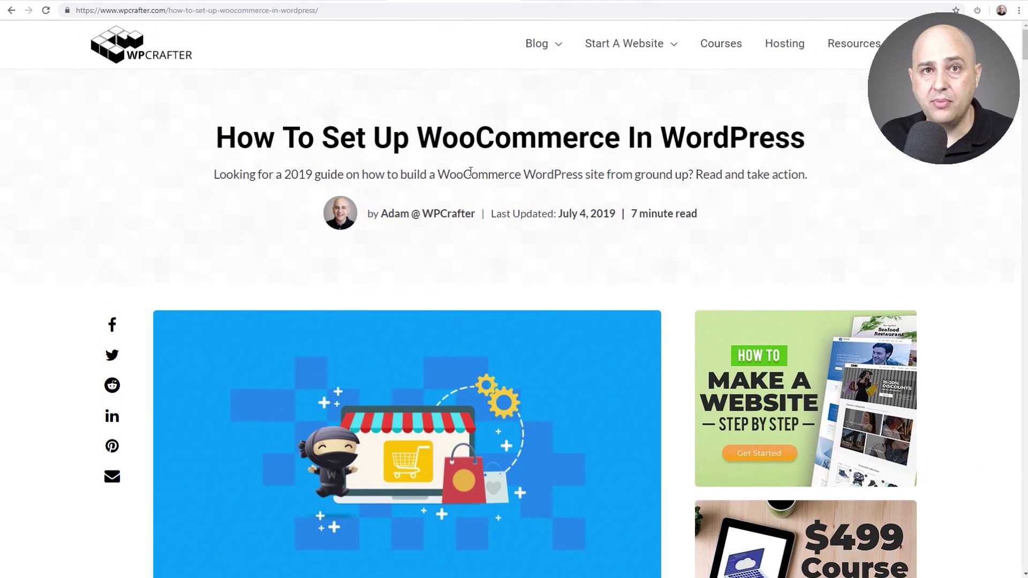